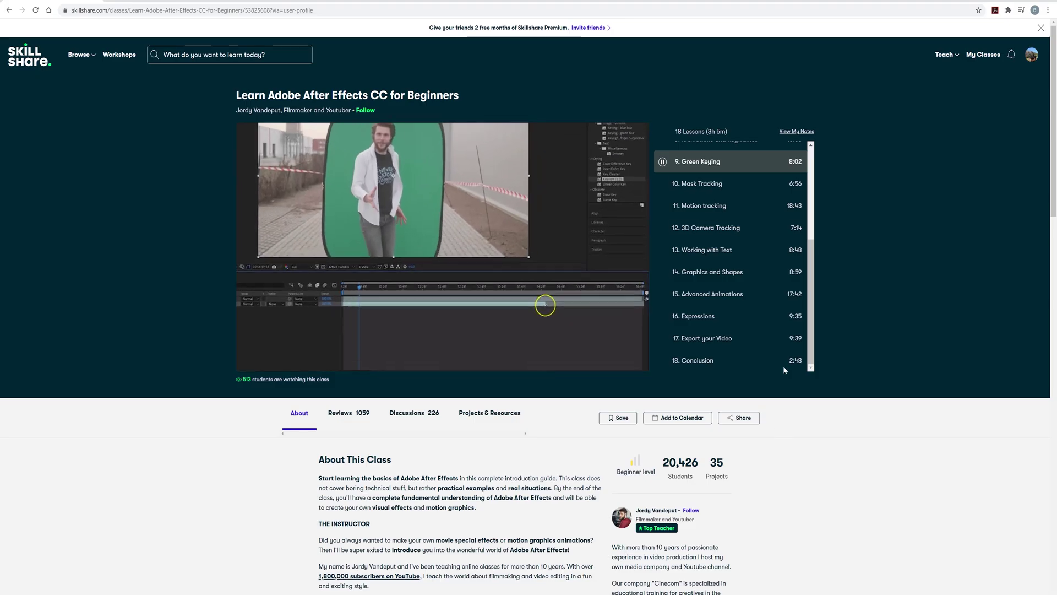
Step: Scroll the Skillshare lesson list up to reach the Video on a Budget class page
scroll(810, 251, up, 3)
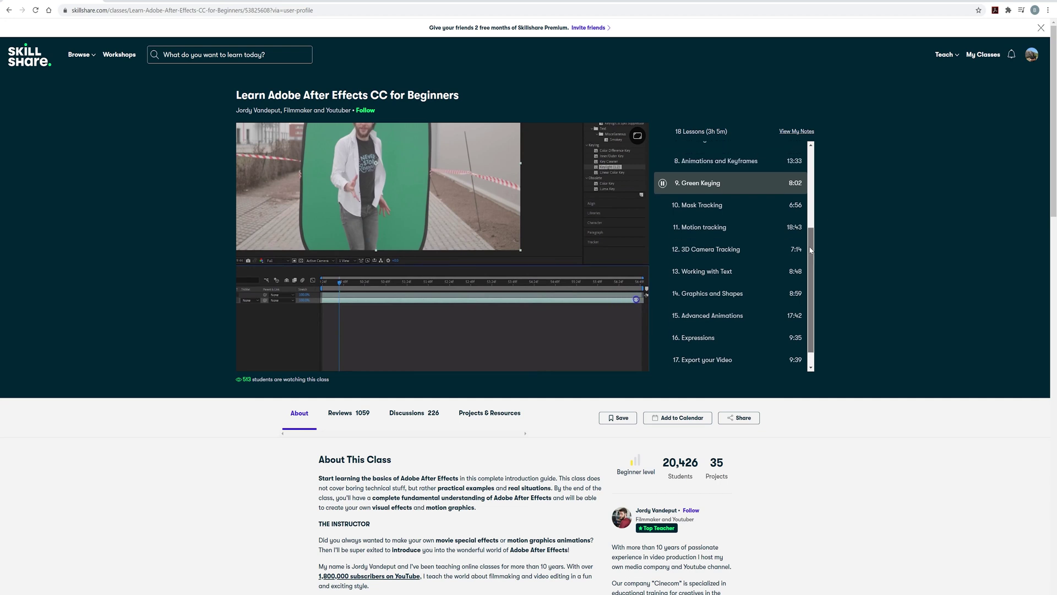
drag(810, 222, 812, 219)
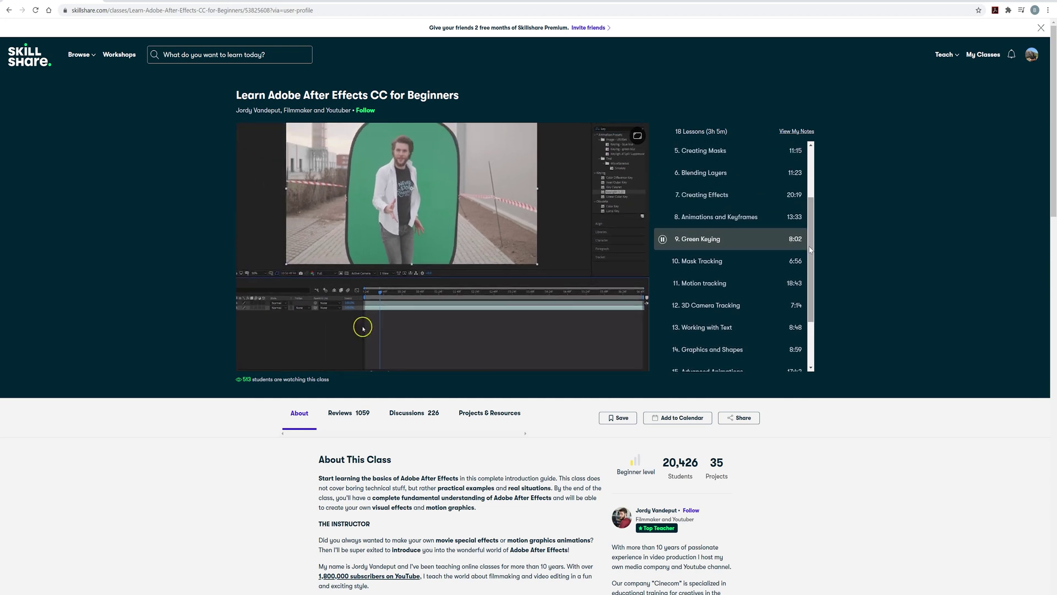
scroll(810, 249, up, 3)
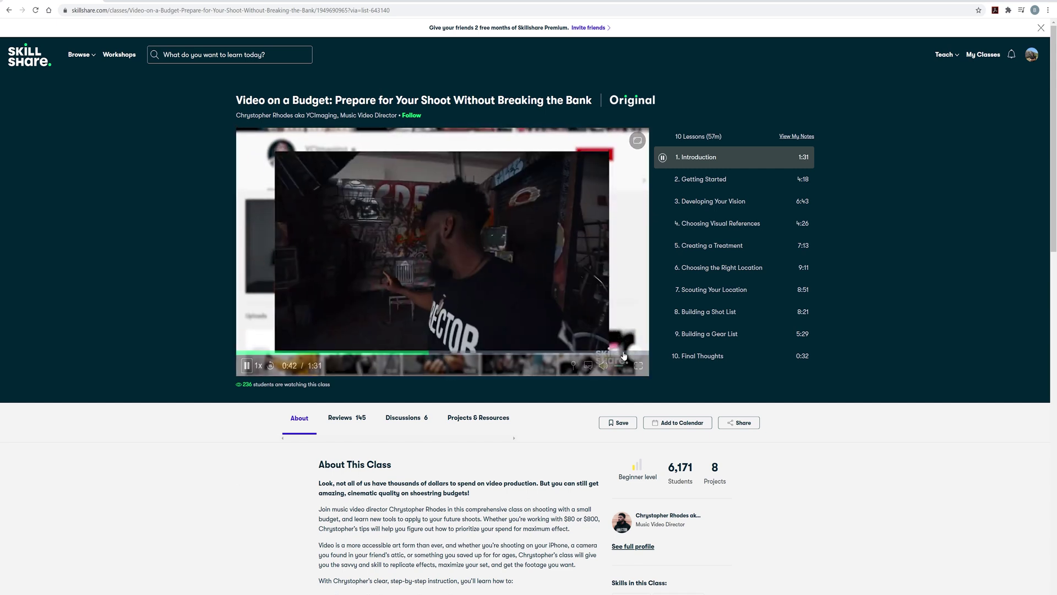
mouse_move(638, 330)
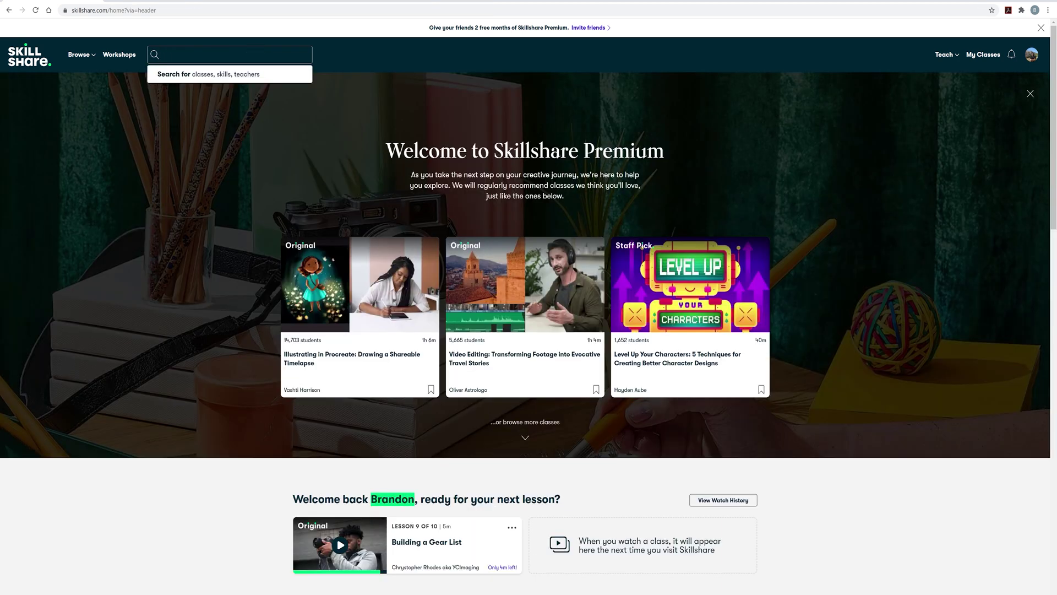
Step: Search Skillshare for 'film and video' and open the class on editing travel footage
text(film a)
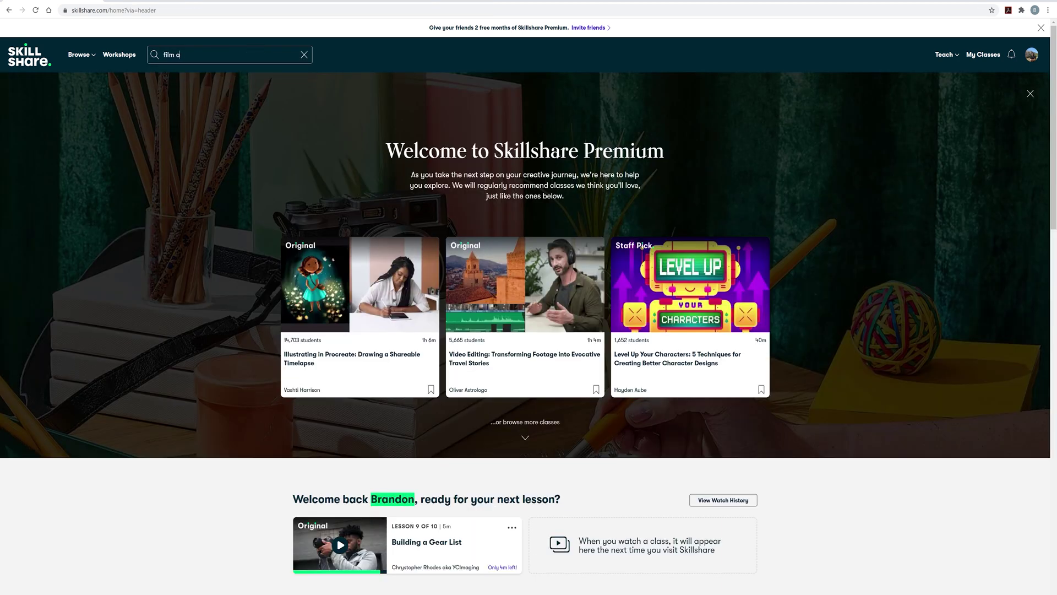
text(nd video)
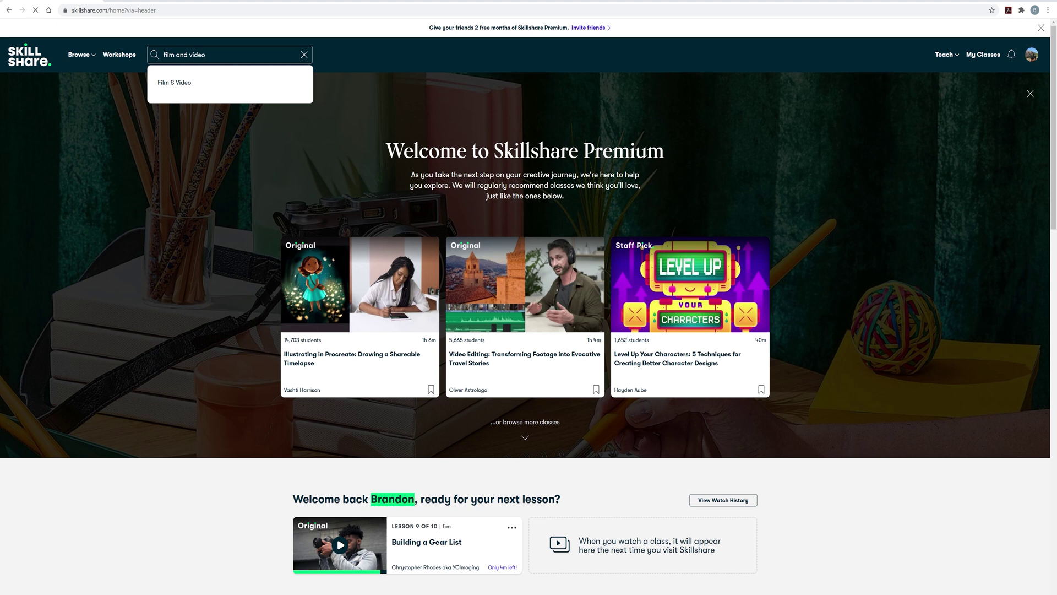
scroll(529, 308, down, 3)
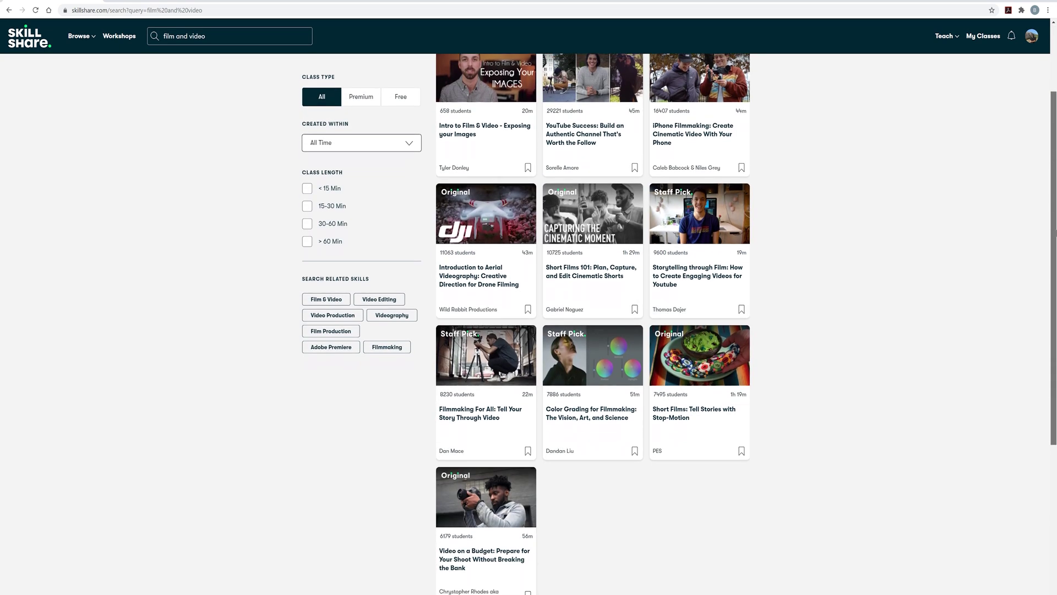
scroll(529, 309, down, 2)
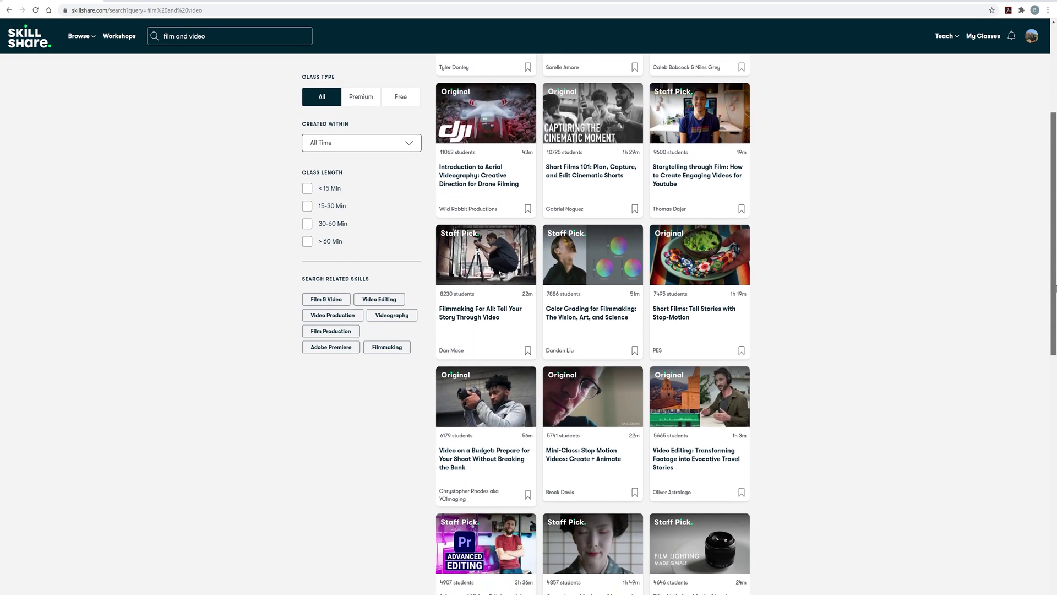
scroll(528, 308, down, 2)
click(699, 308)
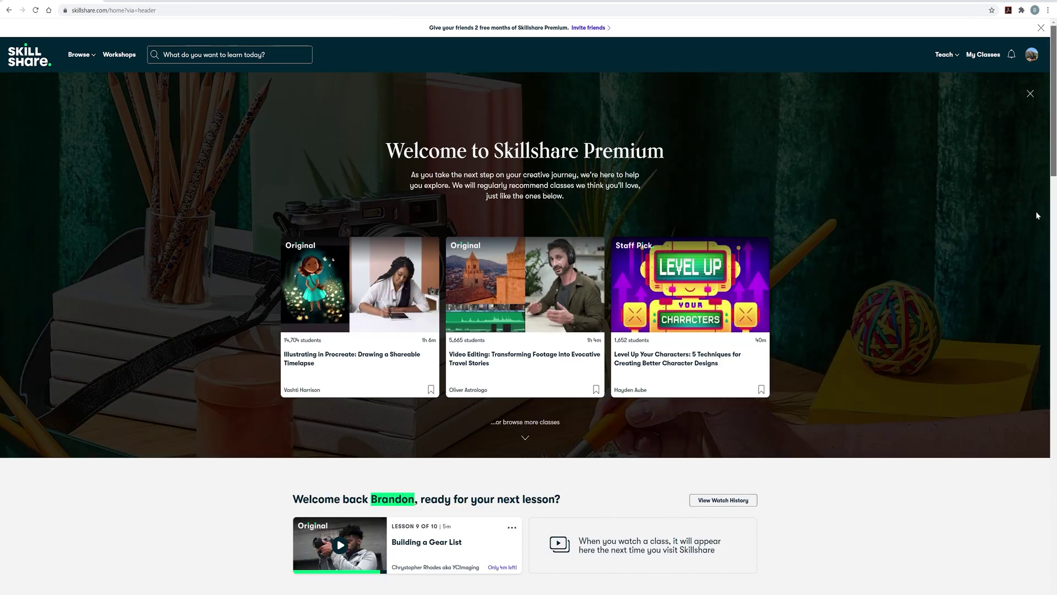
Step: Scroll down the Skillshare home page past the workshops to the Recommended Lists
scroll(1040, 236, down, 5)
scroll(1045, 299, down, 4)
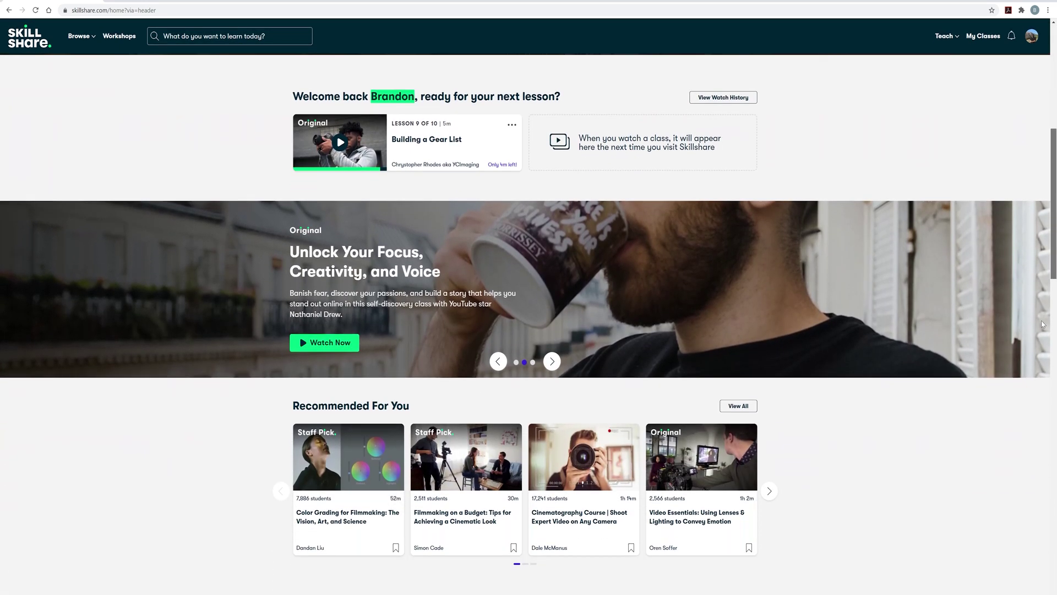
scroll(1040, 348, down, 1)
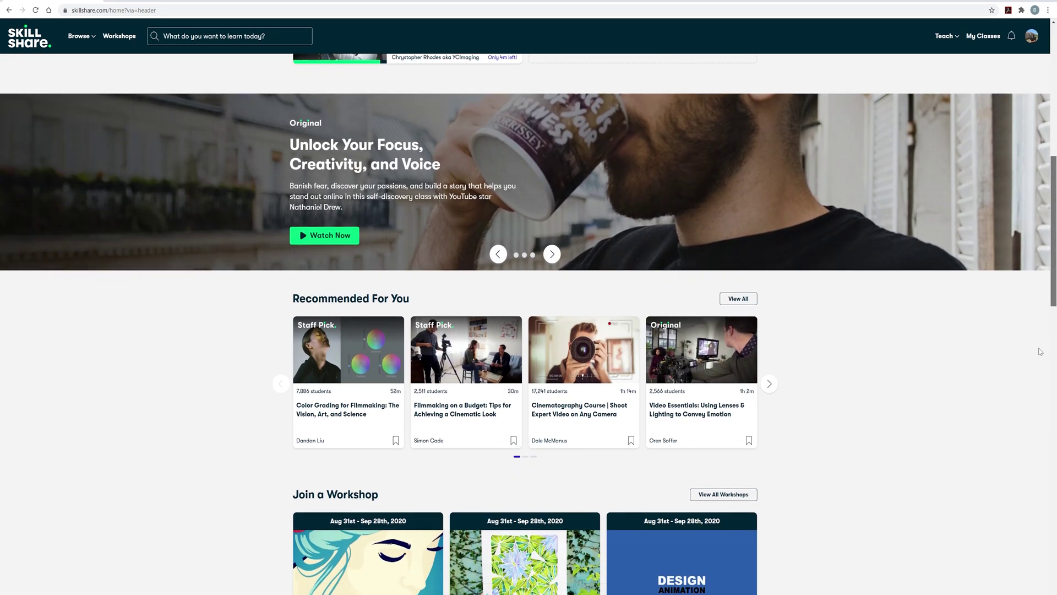
scroll(1039, 363, down, 6)
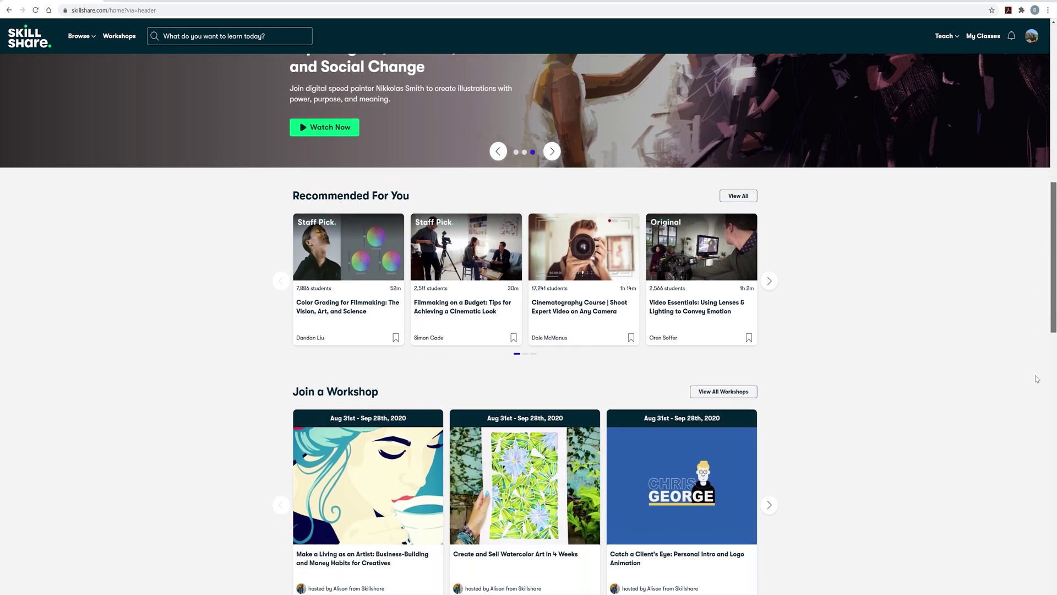
scroll(1021, 460, down, 1)
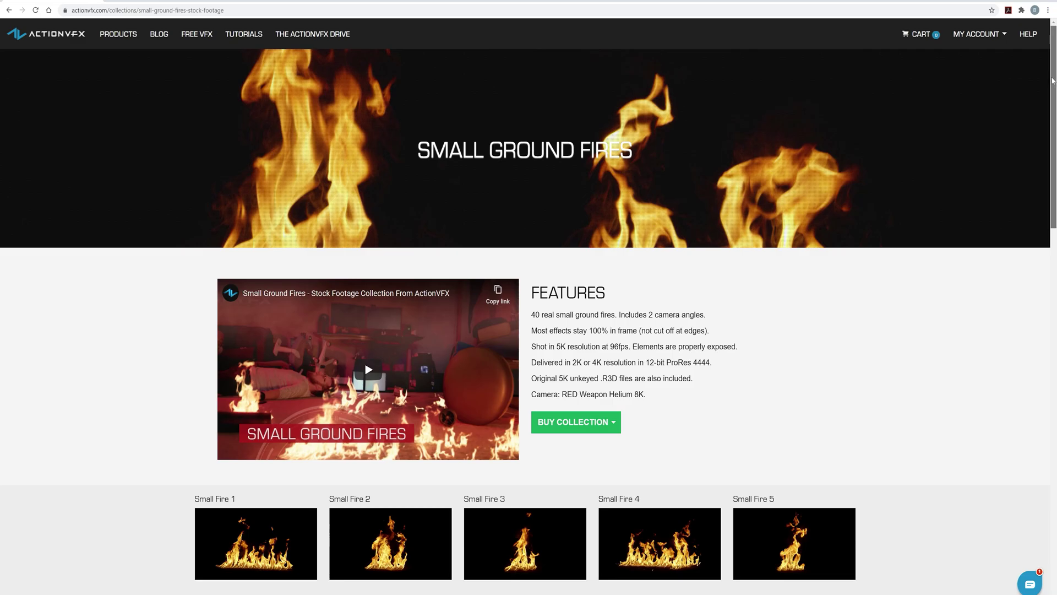
Step: Scroll the ActionVFX Small Ground Fires page down to the clip grid, Small Fire 6 through High Angle fires
scroll(1055, 95, down, 1)
scroll(1054, 95, down, 1)
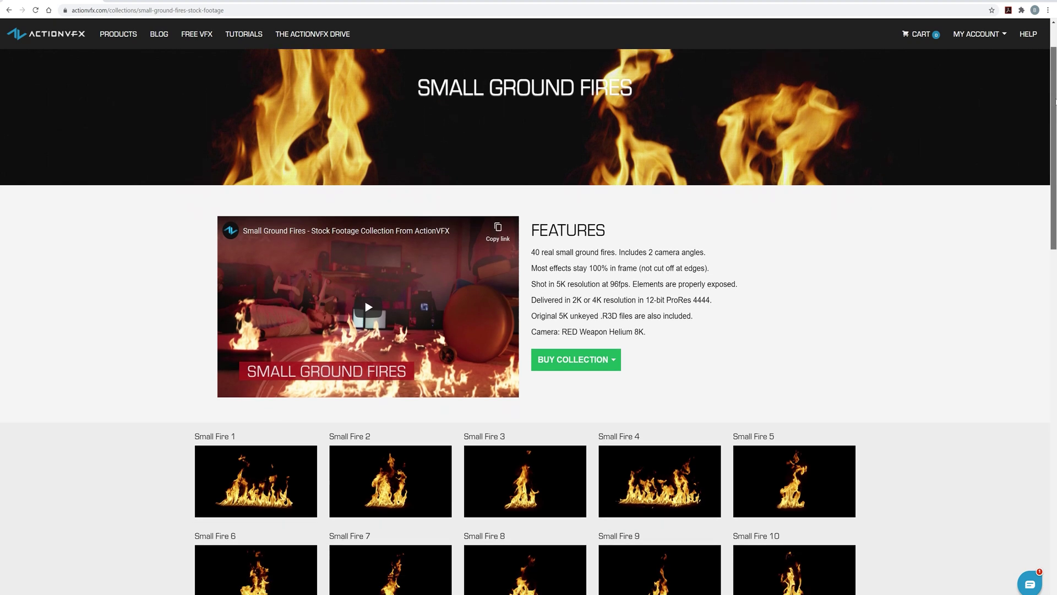
scroll(1054, 105, down, 1)
drag(1053, 110, 1050, 228)
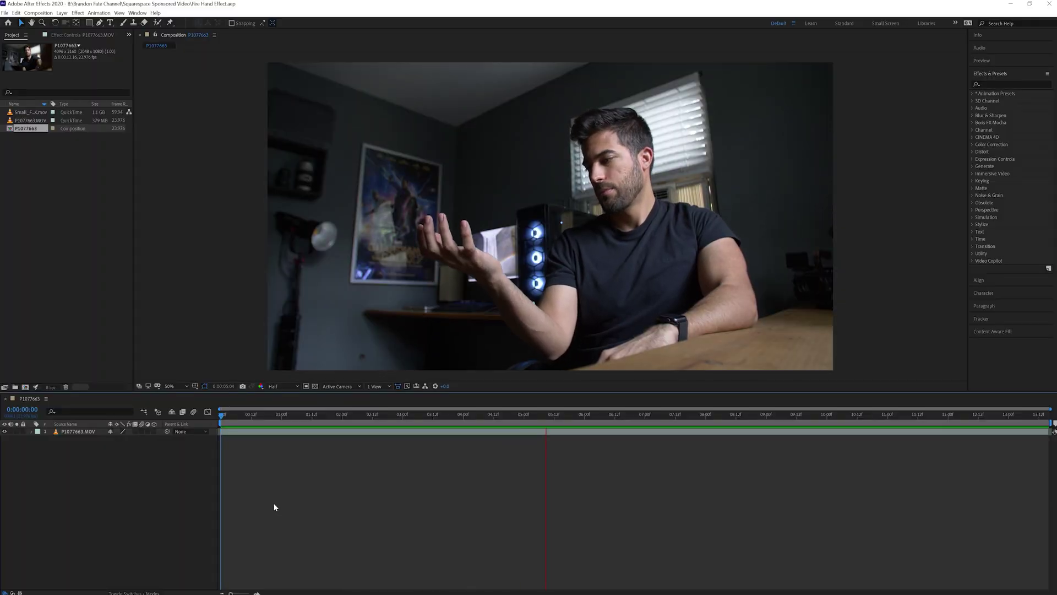
Step: Stop at 0:00:06:14, duplicate P1077663.MOV as 'Finger Masks', and set preview resolution to Full
click(544, 418)
click(559, 432)
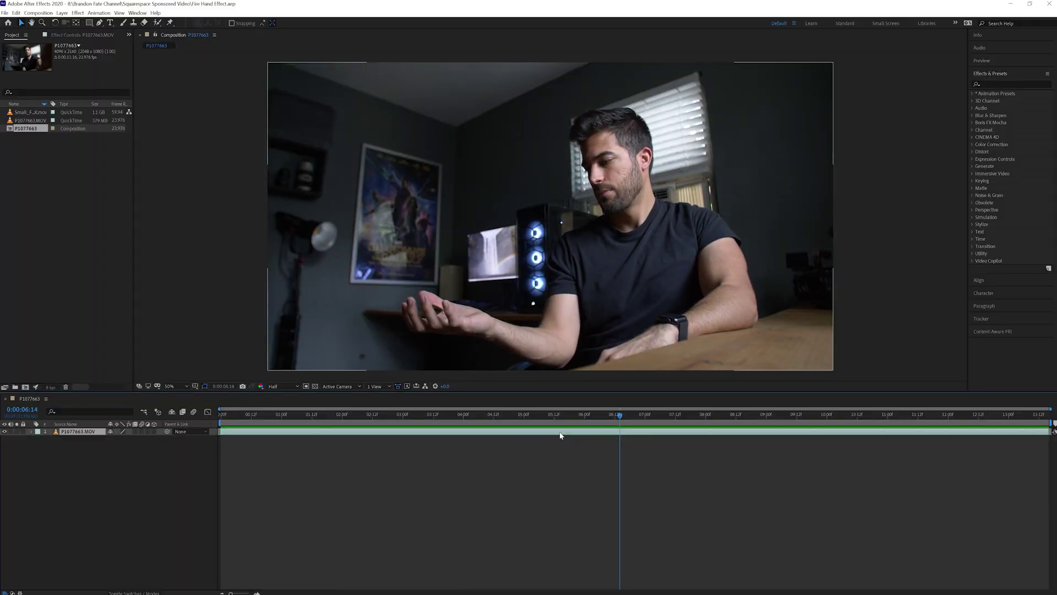
key(ctrl+d)
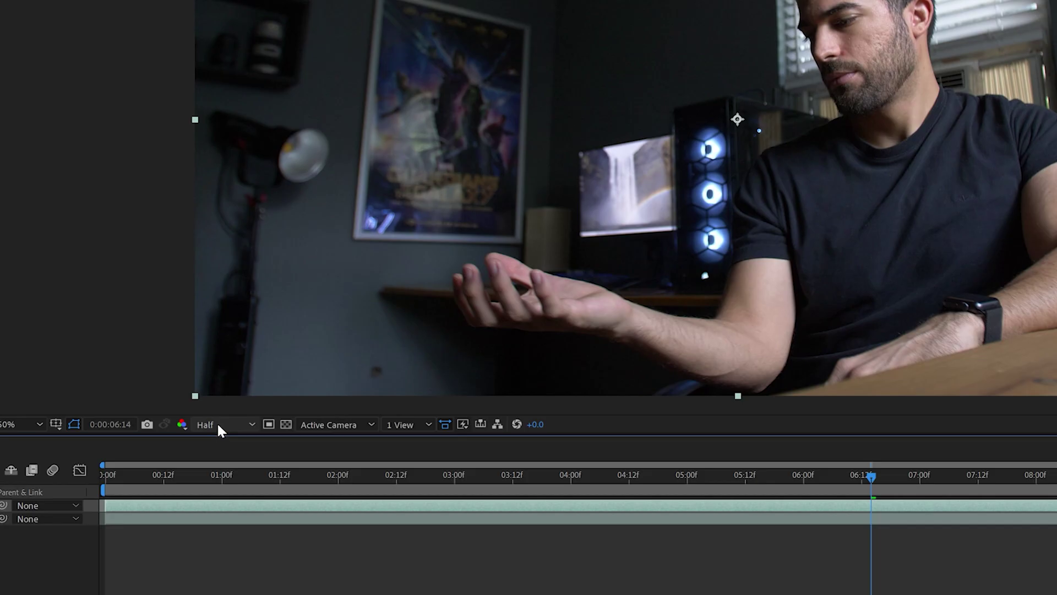
click(278, 386)
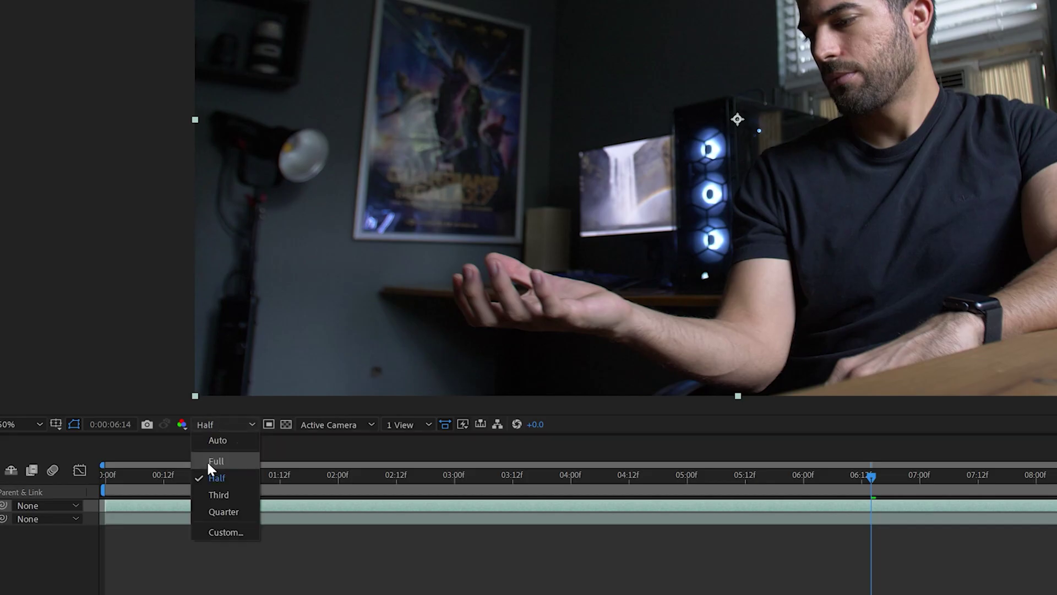
click(207, 461)
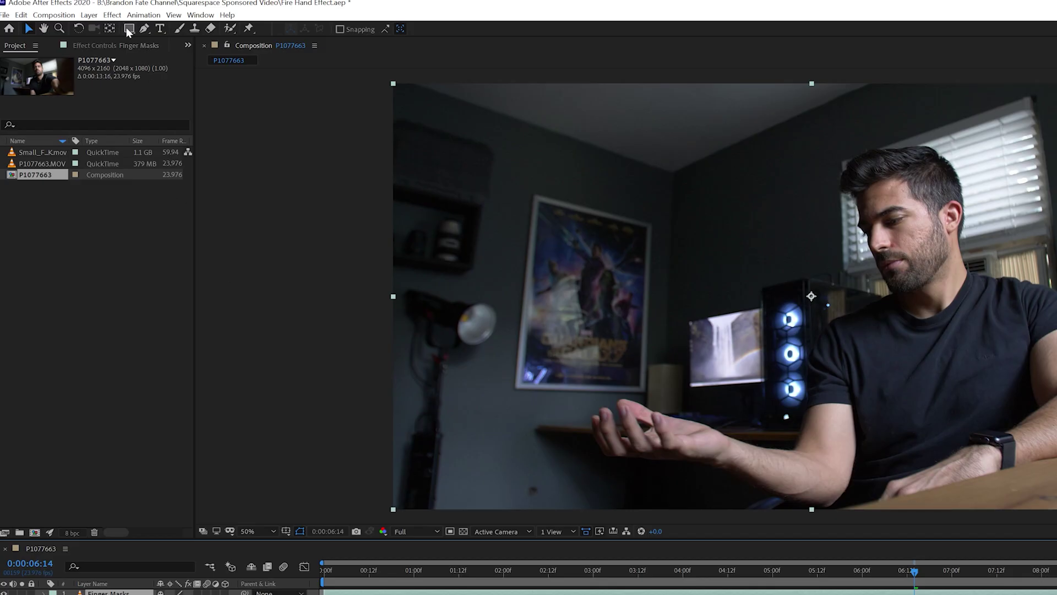
Step: Apply Boris FX Mocha AE tracking to the Finger Masks layer and launch Mocha
click(143, 15)
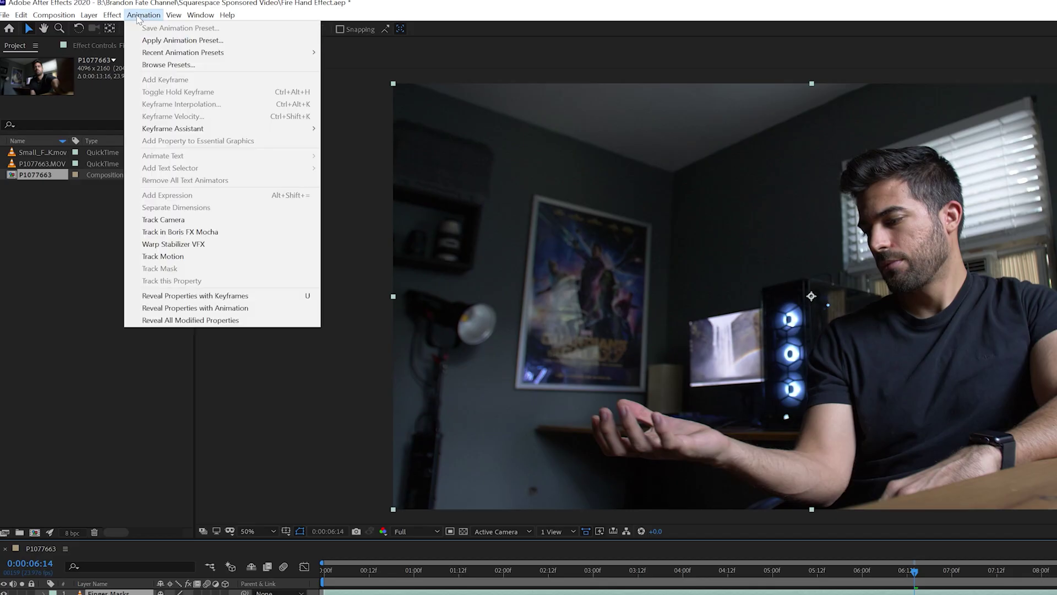
click(140, 231)
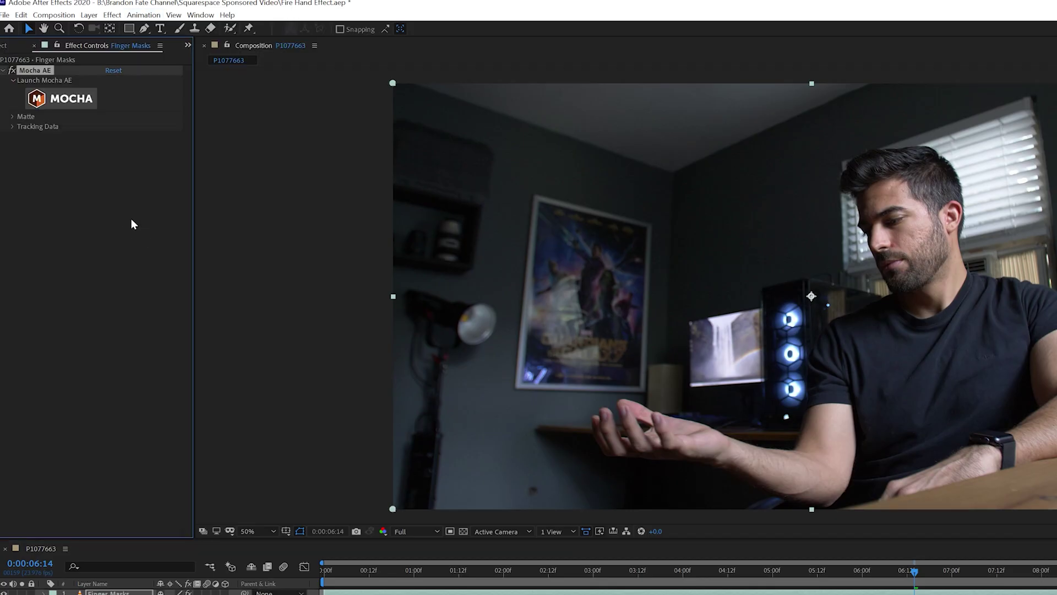
click(55, 102)
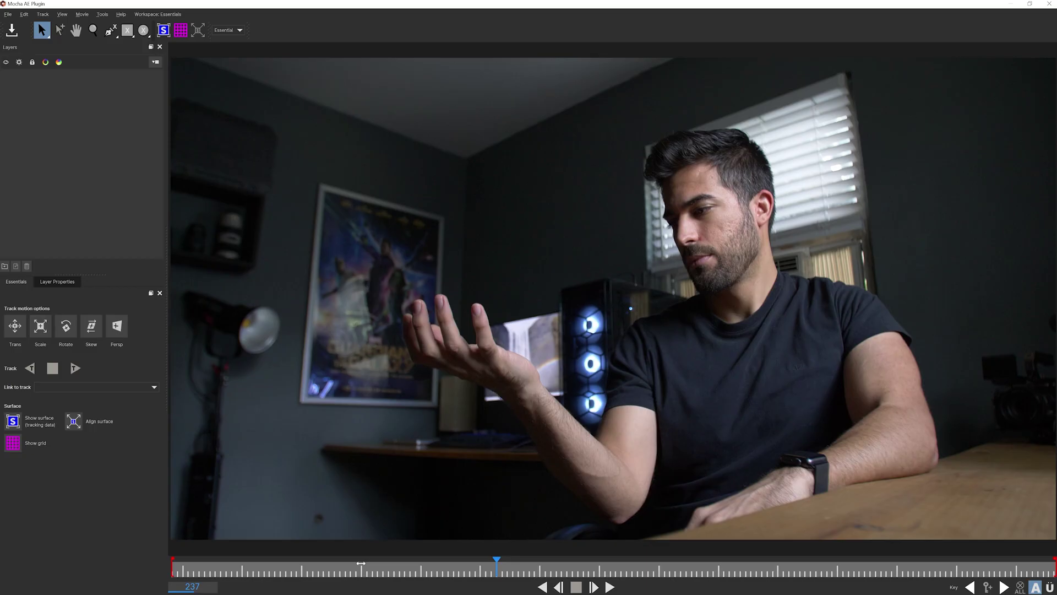
Step: Move to frame 266 and begin an X-Spline shape on the open hand
drag(442, 562, 572, 560)
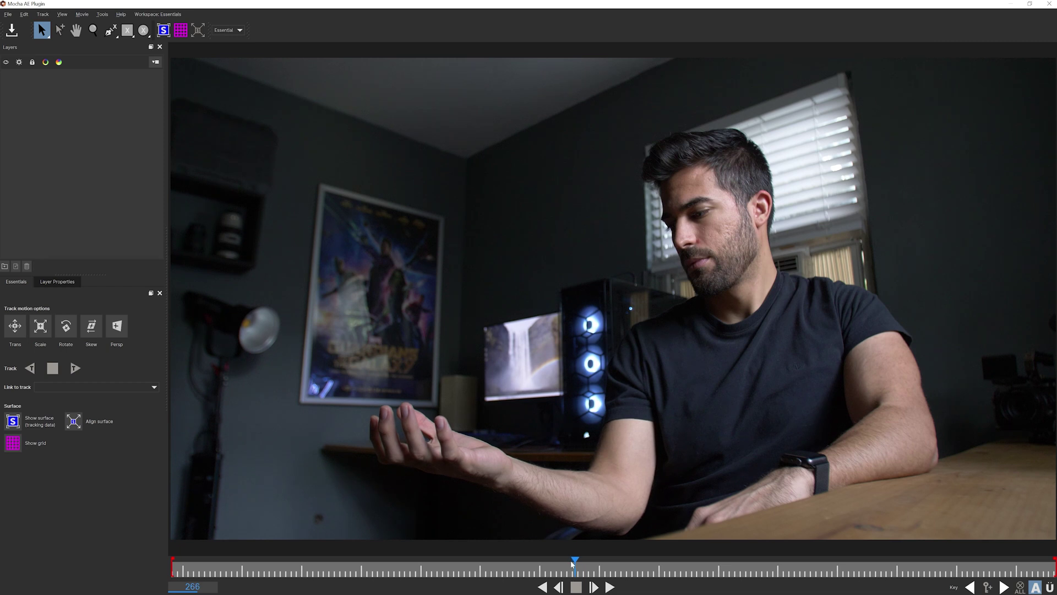
click(111, 30)
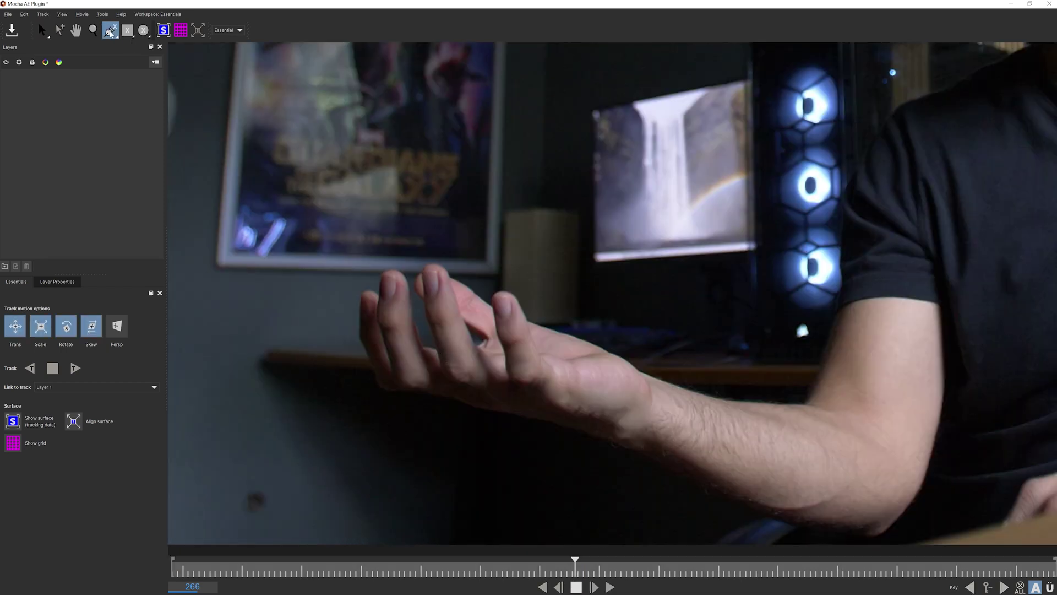
click(502, 292)
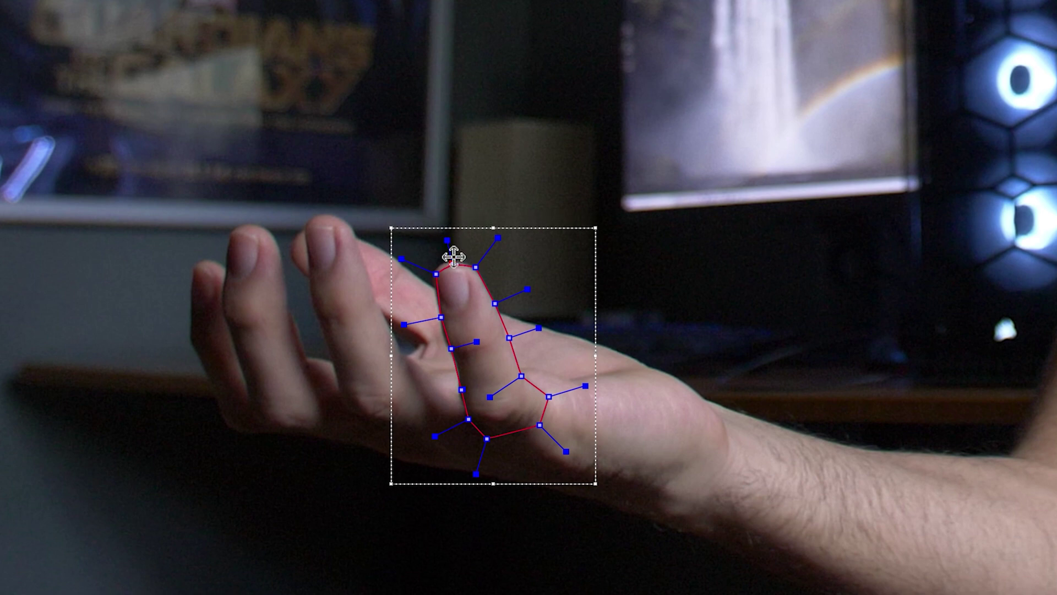
Step: Refine the spline points and close the middle finger's outline as Layer 3
drag(453, 256, 450, 257)
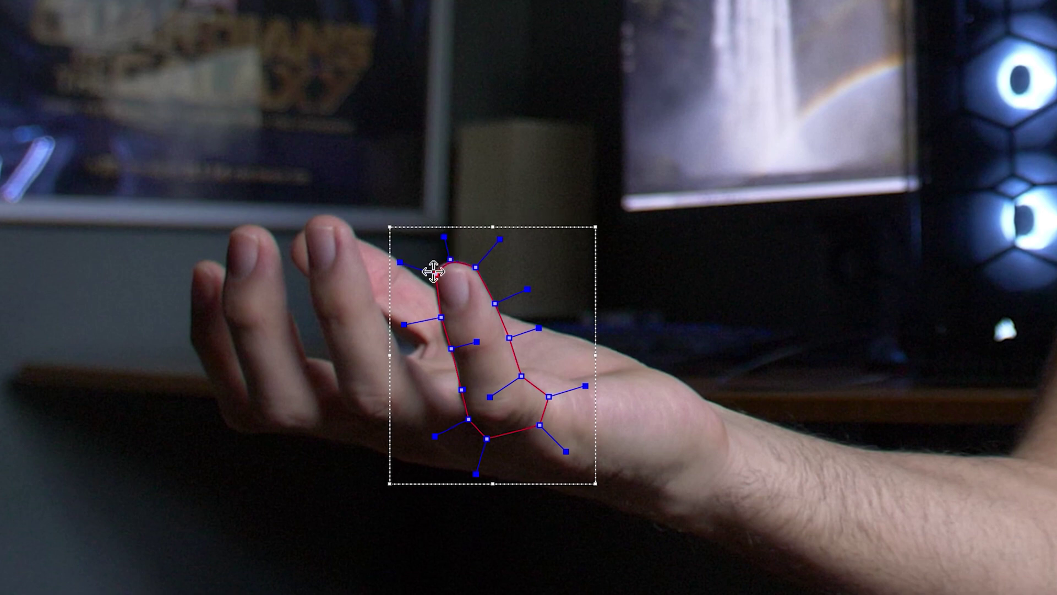
click(435, 272)
drag(446, 237, 449, 241)
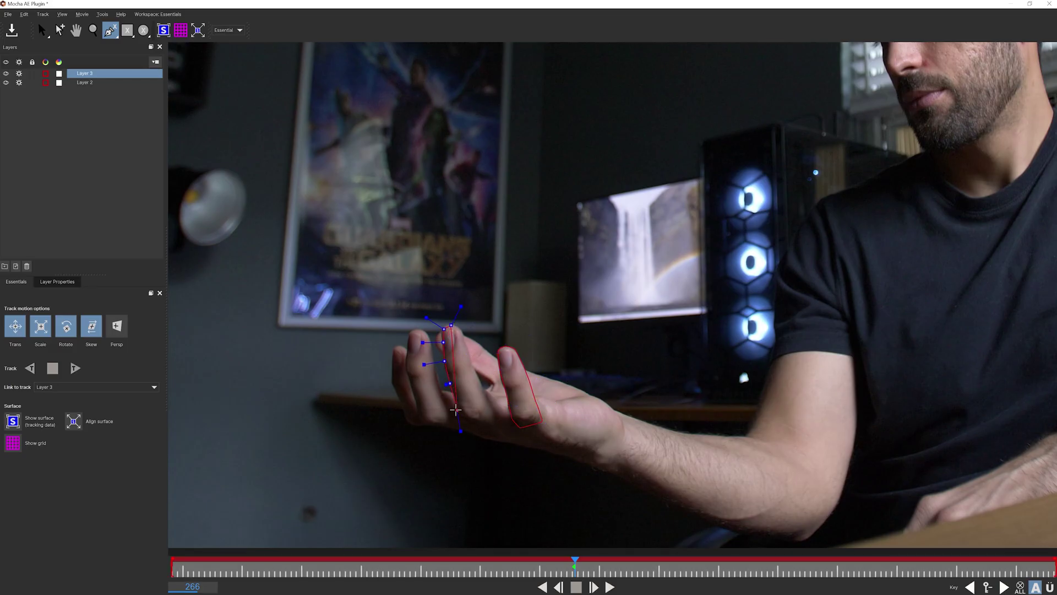
click(467, 341)
click(452, 325)
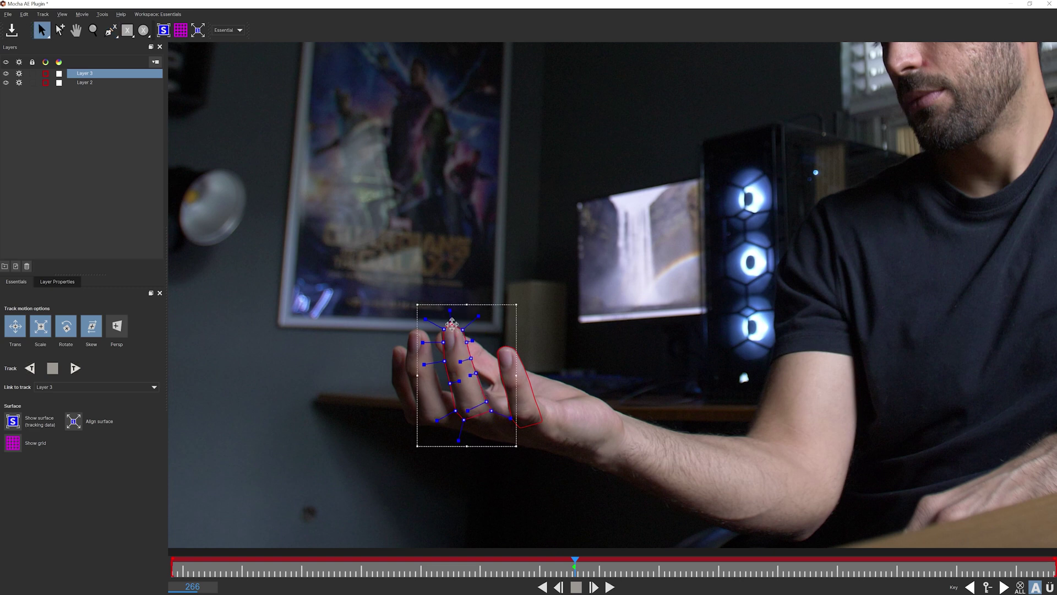
Step: Draw a new X-Spline layer, Layer 4, around the index finger and close it
click(111, 29)
click(409, 334)
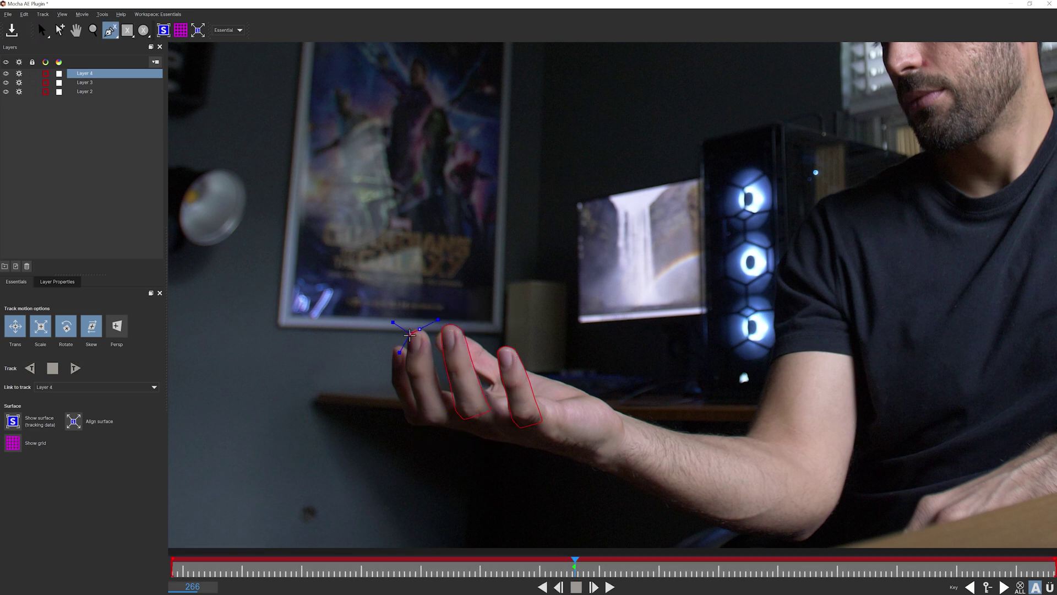
right_click(433, 351)
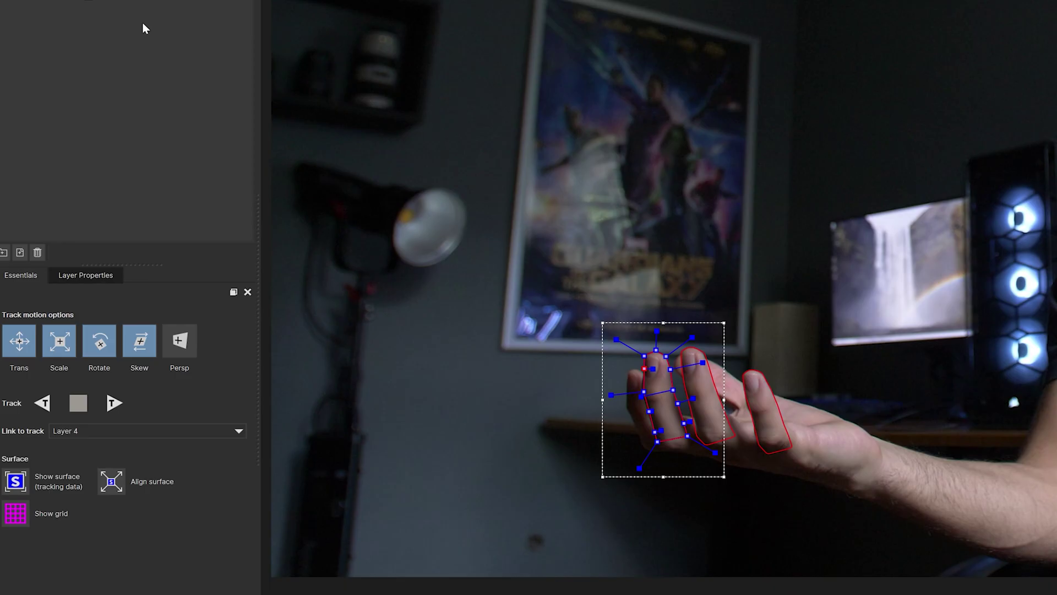
Step: Track the index finger shape forward, dismiss the tracking error, save the Mocha project, and close Mocha
click(111, 408)
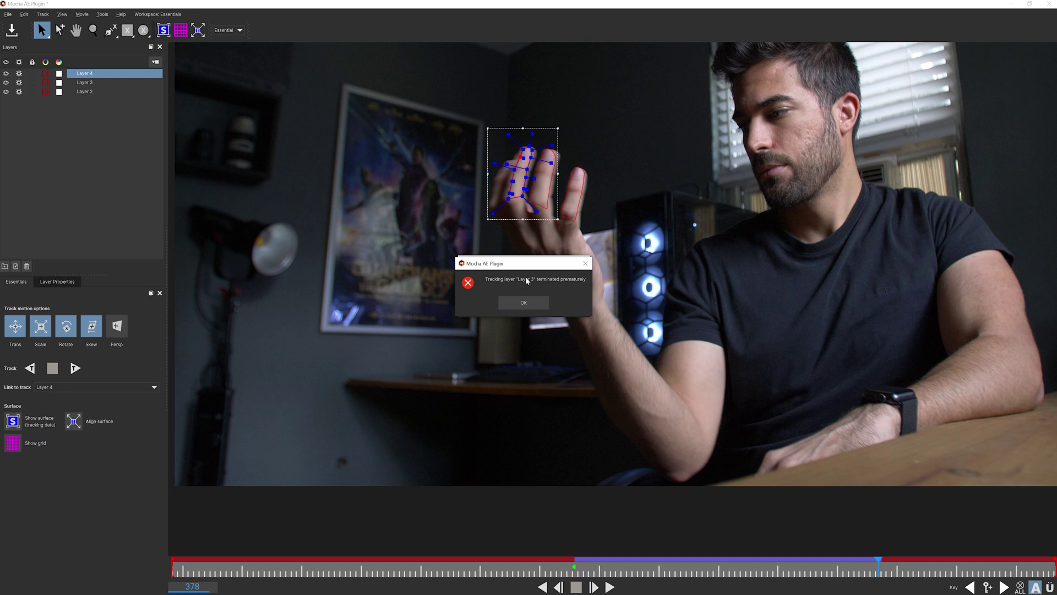
click(525, 304)
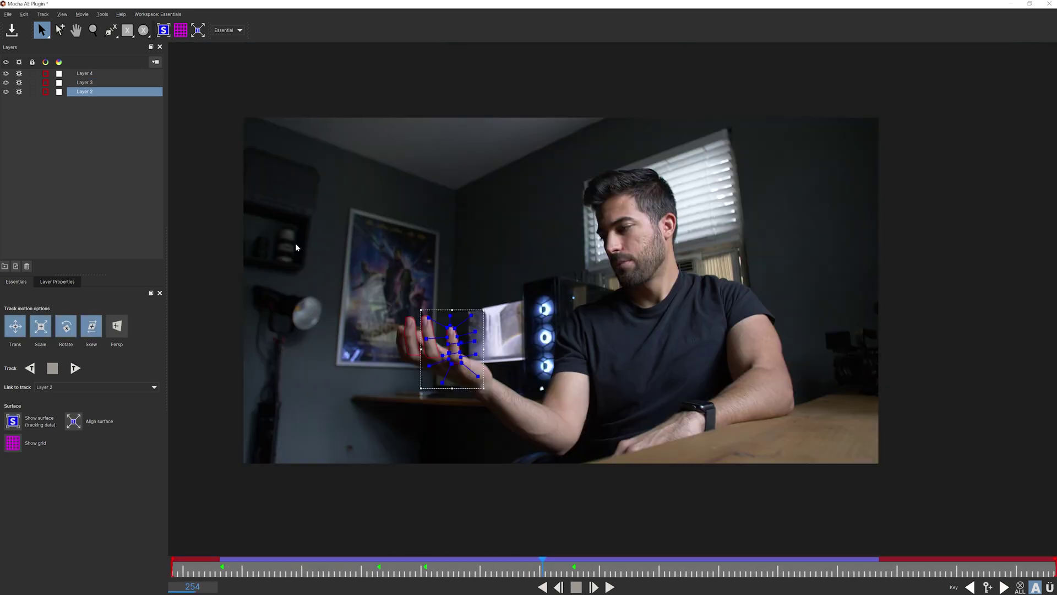
click(11, 32)
click(1049, 6)
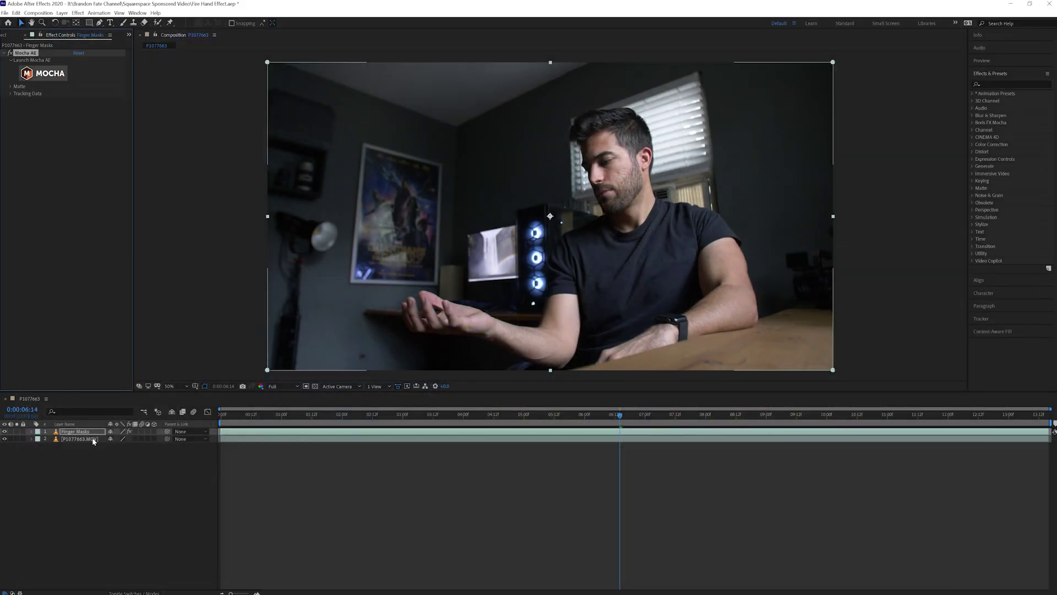
Step: Generate After Effects masks from the Mocha finger shapes via Matte > Create AE Masks
click(72, 433)
click(13, 100)
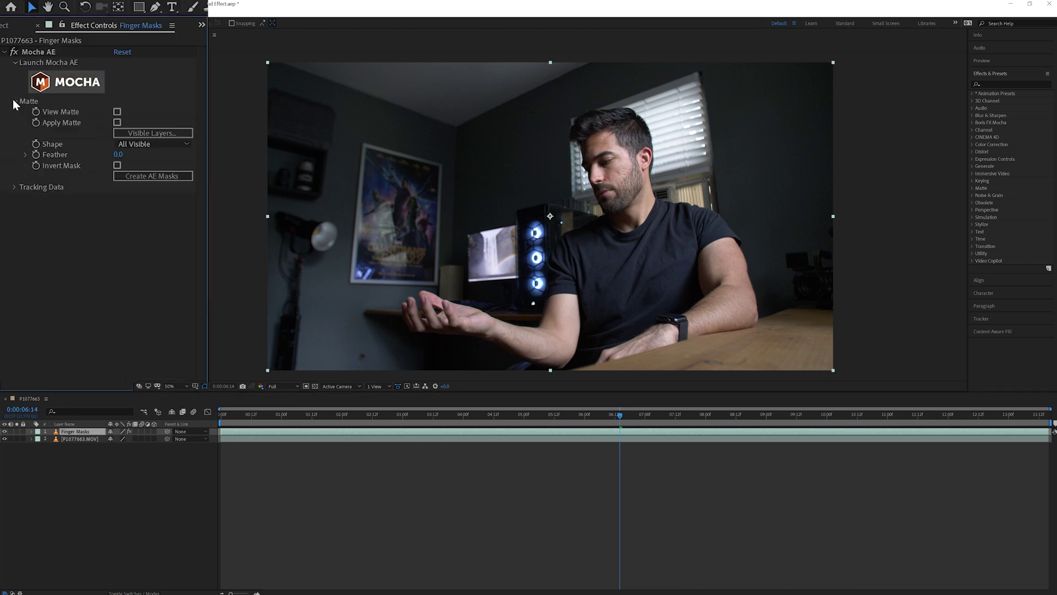
click(126, 180)
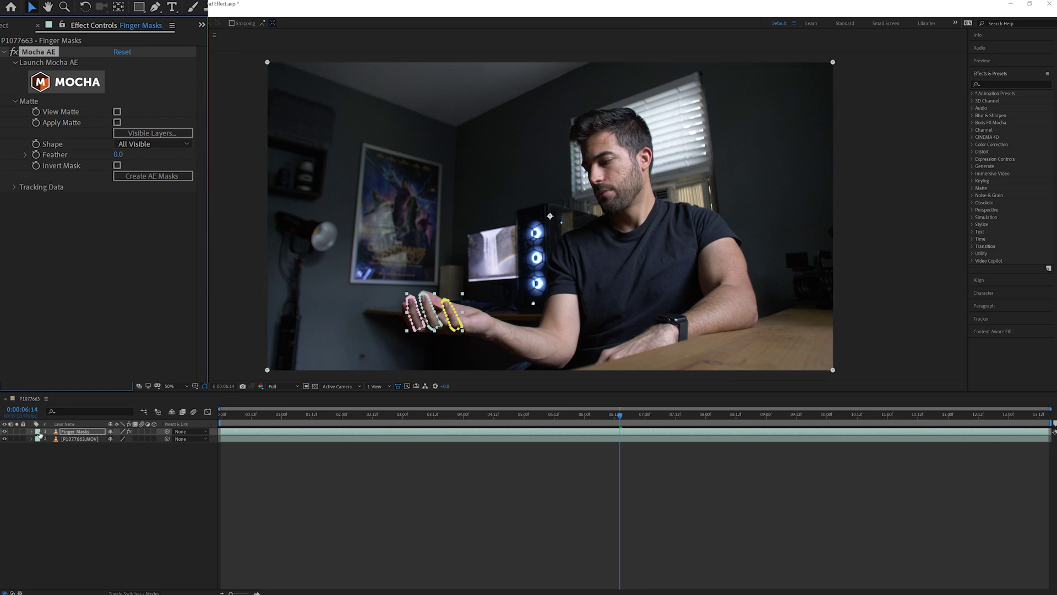
Step: Set the mask feather to 5 pixels on the selected finger masks
key(f)
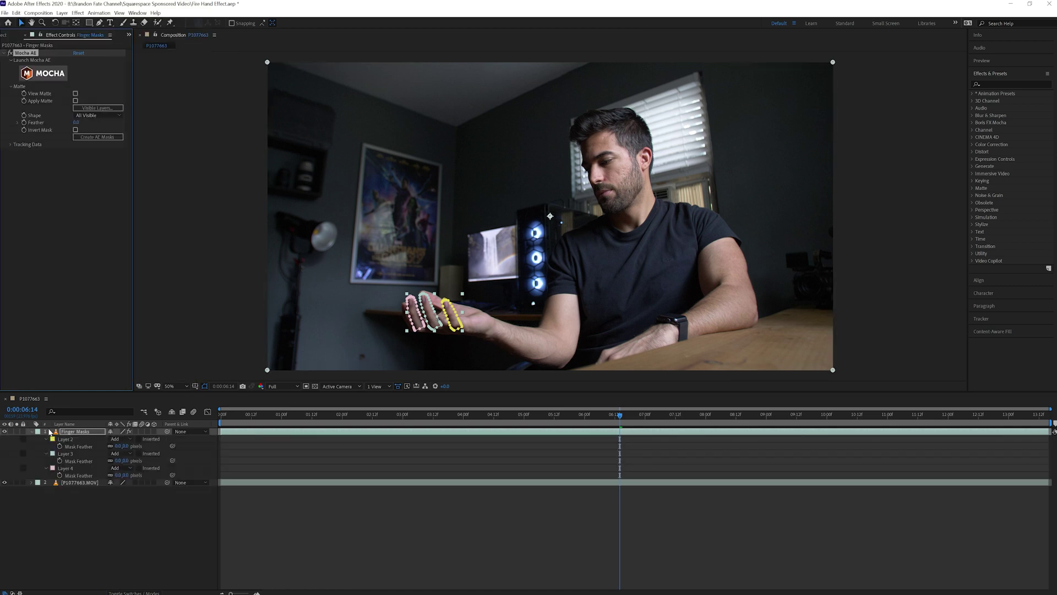
click(78, 441)
shift+click(70, 469)
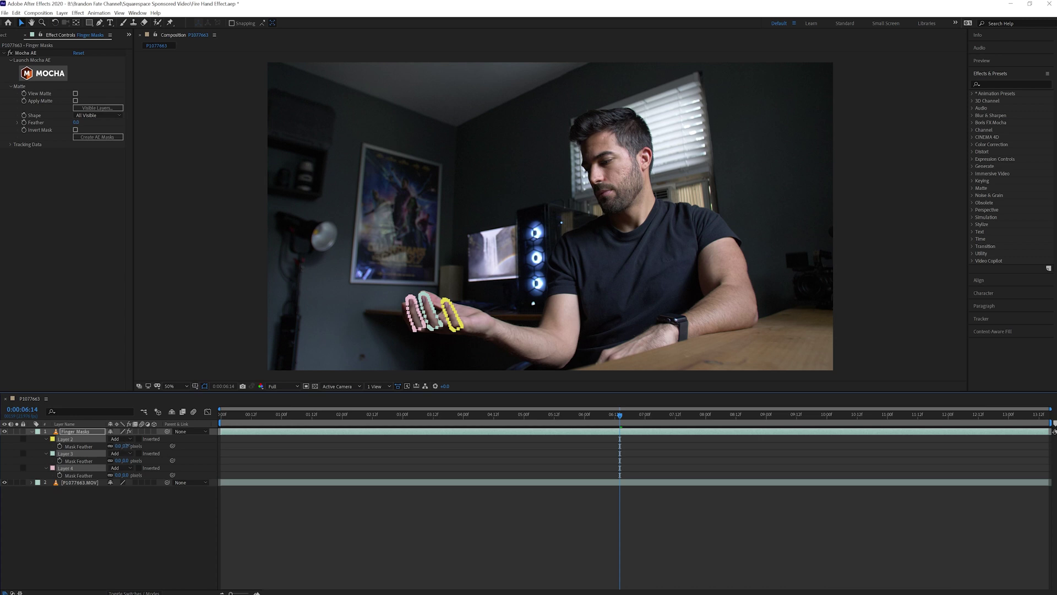
click(126, 446)
text(5)
key(Return)
click(31, 431)
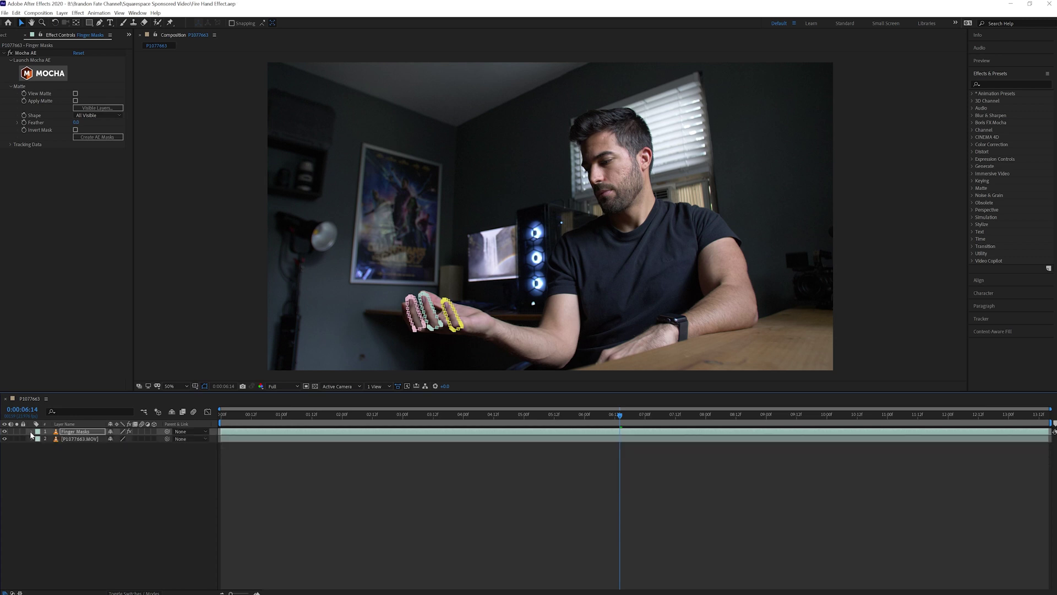
Step: Add a new Null Object layer to the composition
click(61, 13)
mouse_move(173, 20)
click(202, 57)
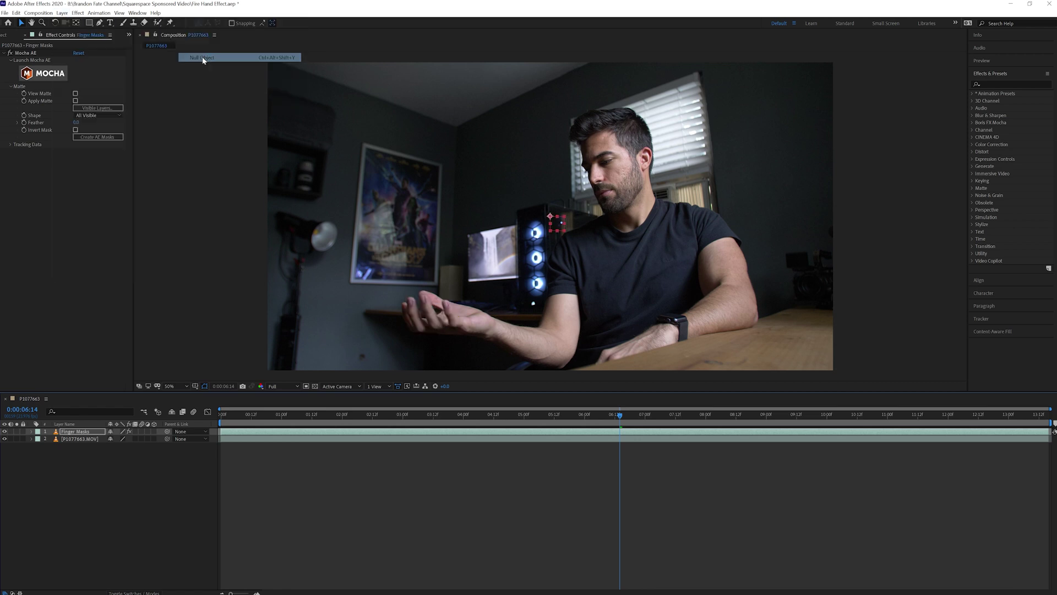
Step: Create track data from Layer 4 and export it to Null 1 as Corner Pin (Support Motion Blur)
click(67, 439)
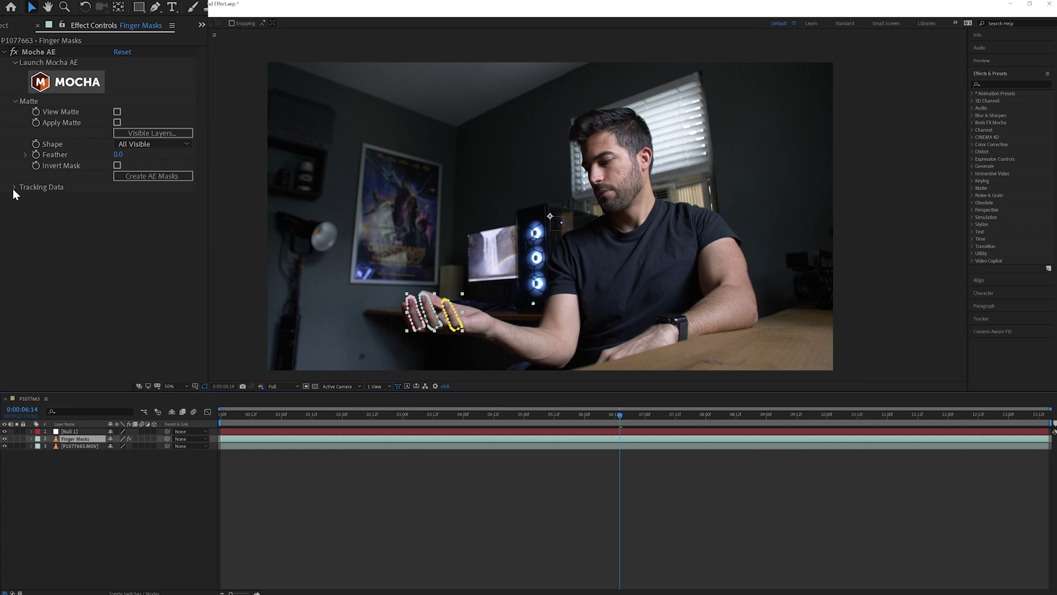
click(13, 186)
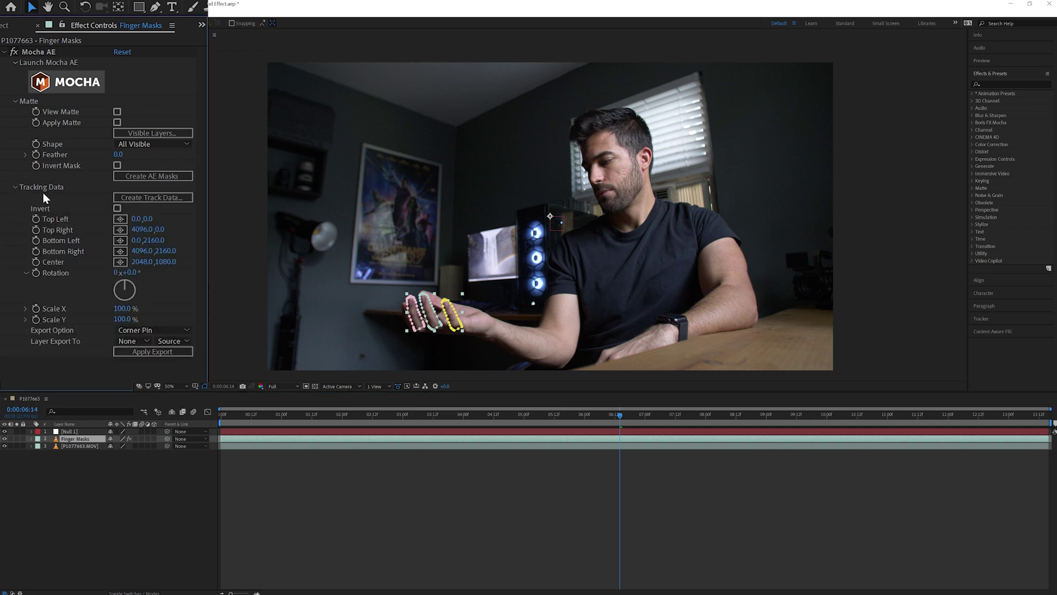
click(134, 200)
click(505, 265)
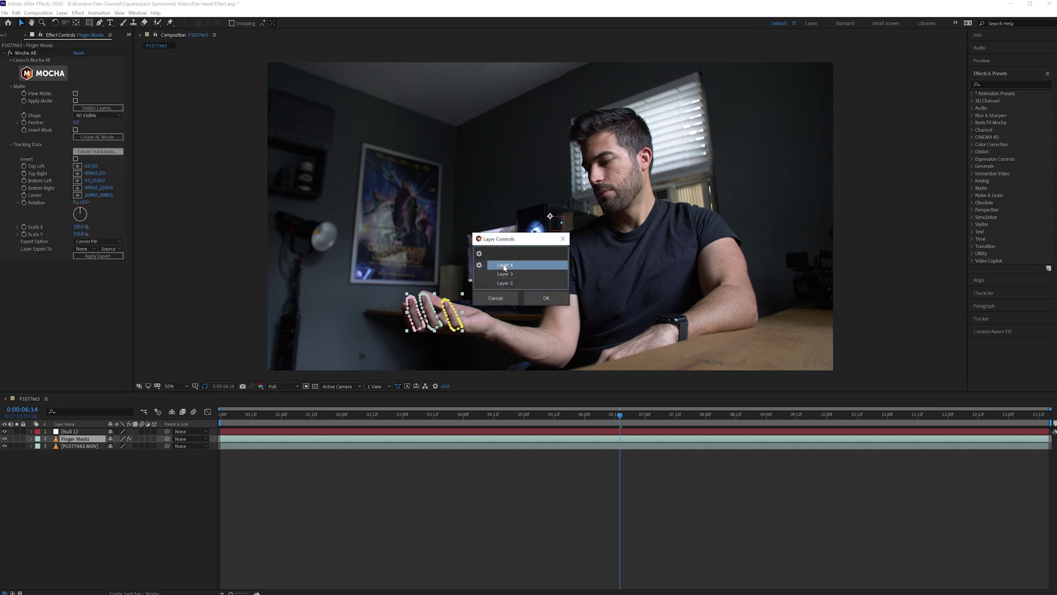
click(546, 297)
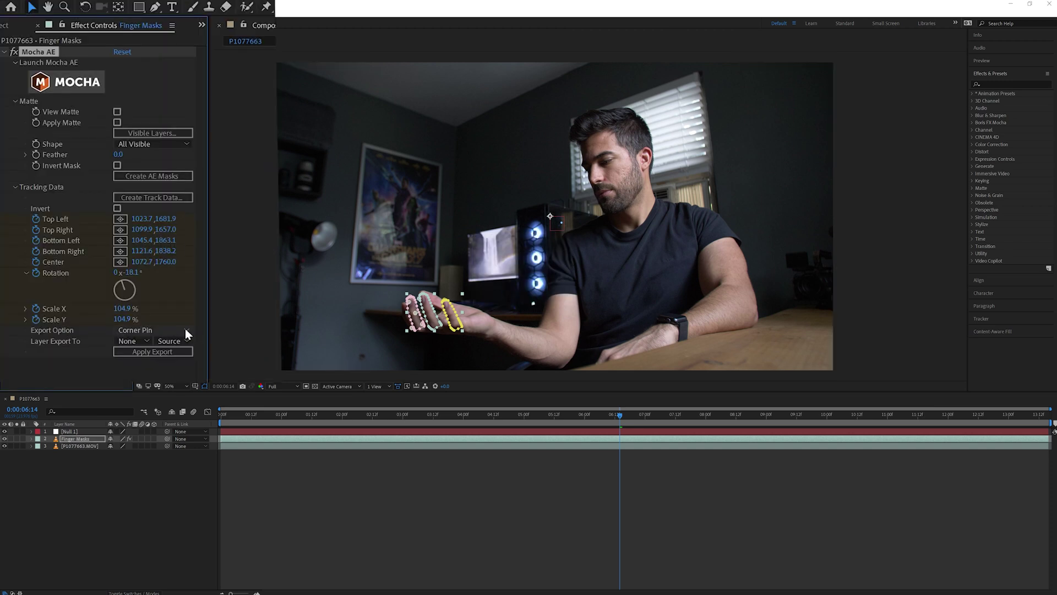
click(186, 330)
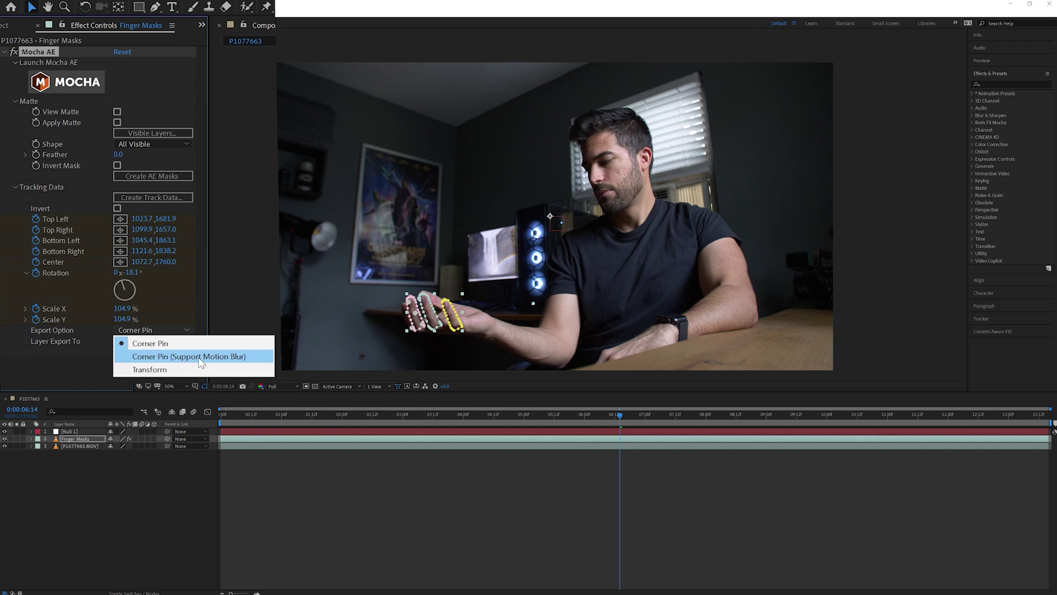
click(199, 357)
click(146, 339)
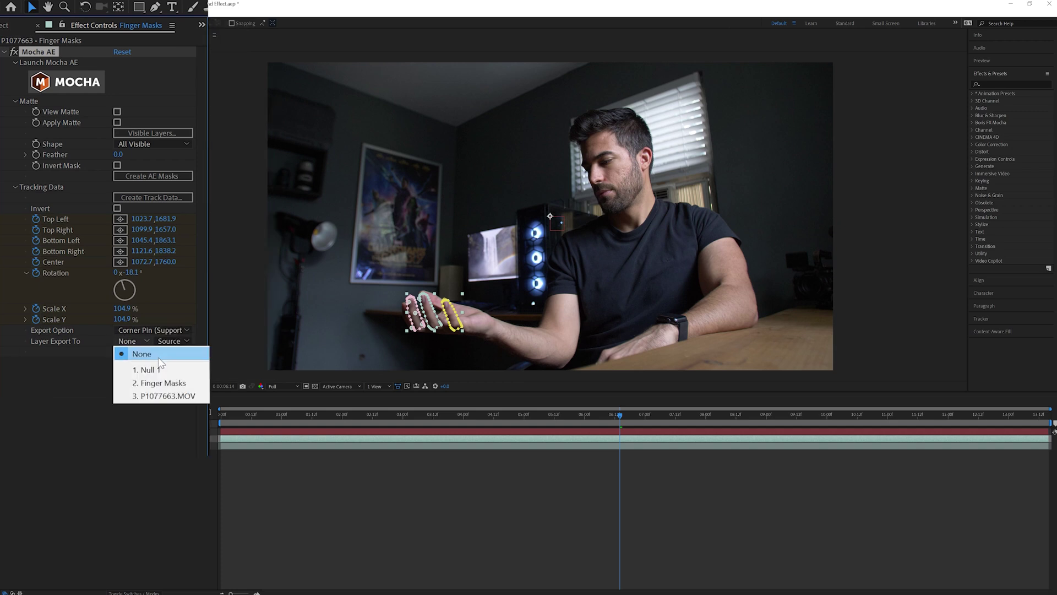
click(159, 369)
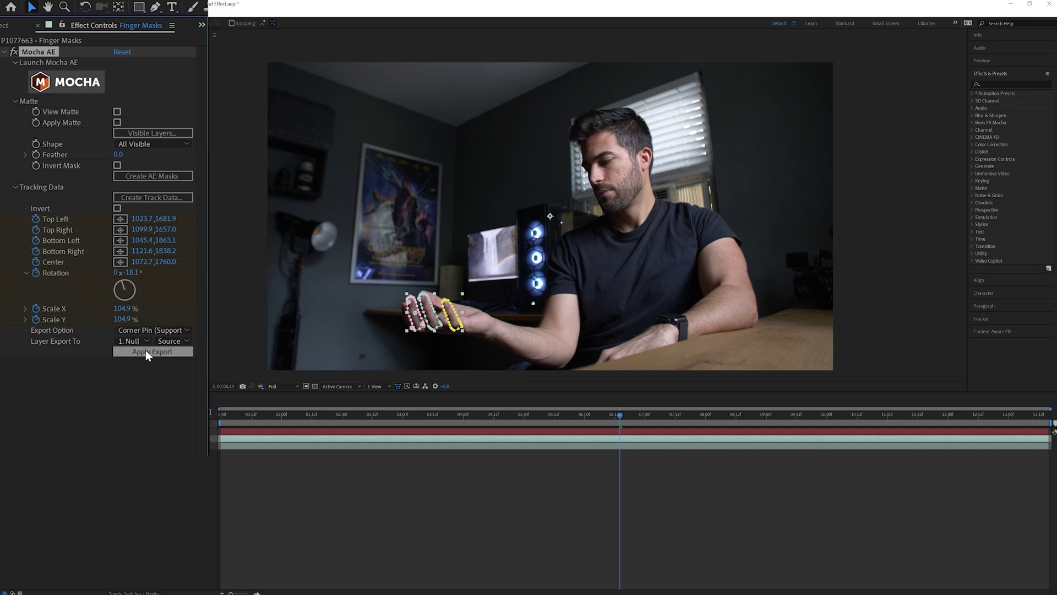
click(147, 350)
Step: Add the fire clip to the timeline in Add blending mode, parented to Null 1
click(4, 36)
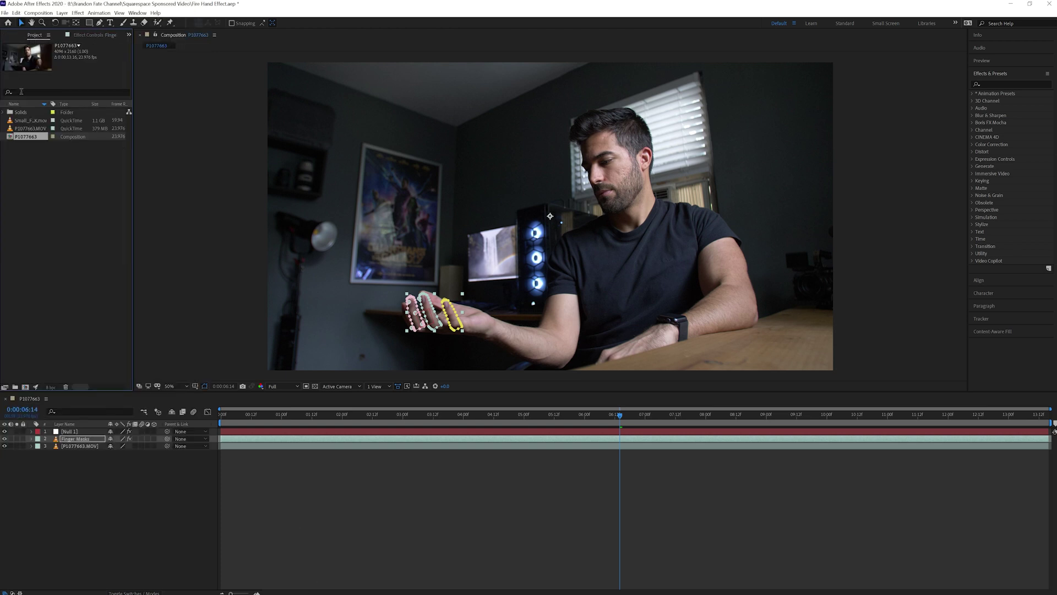
drag(22, 122, 65, 446)
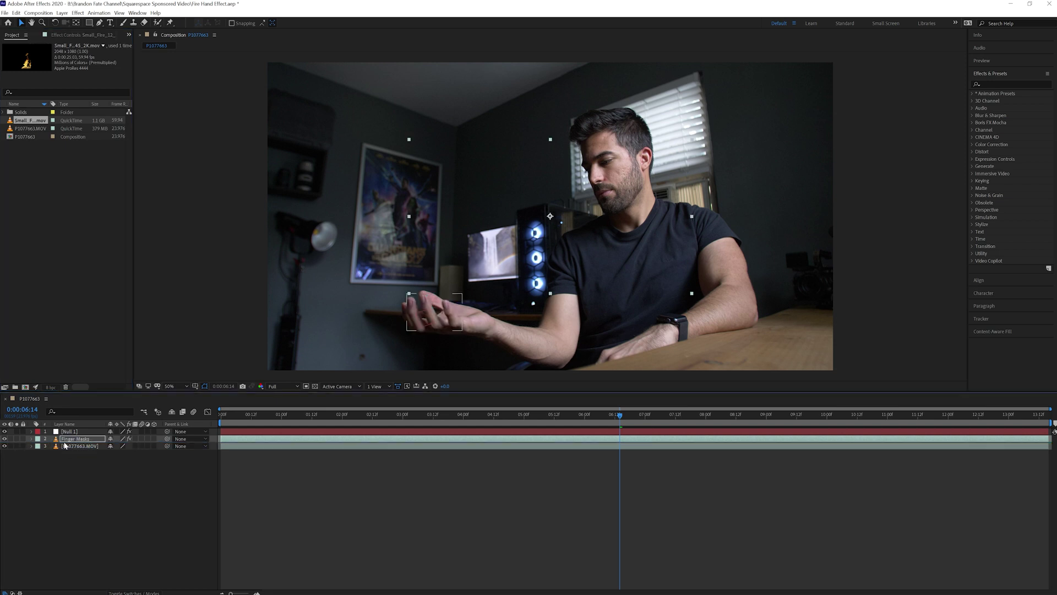
click(135, 593)
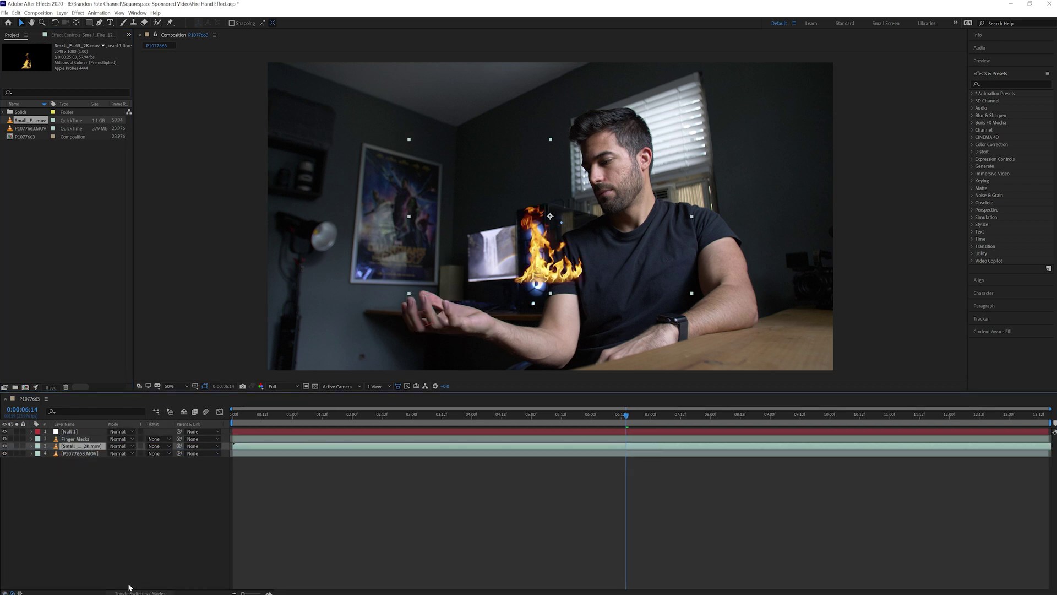
click(117, 446)
click(124, 182)
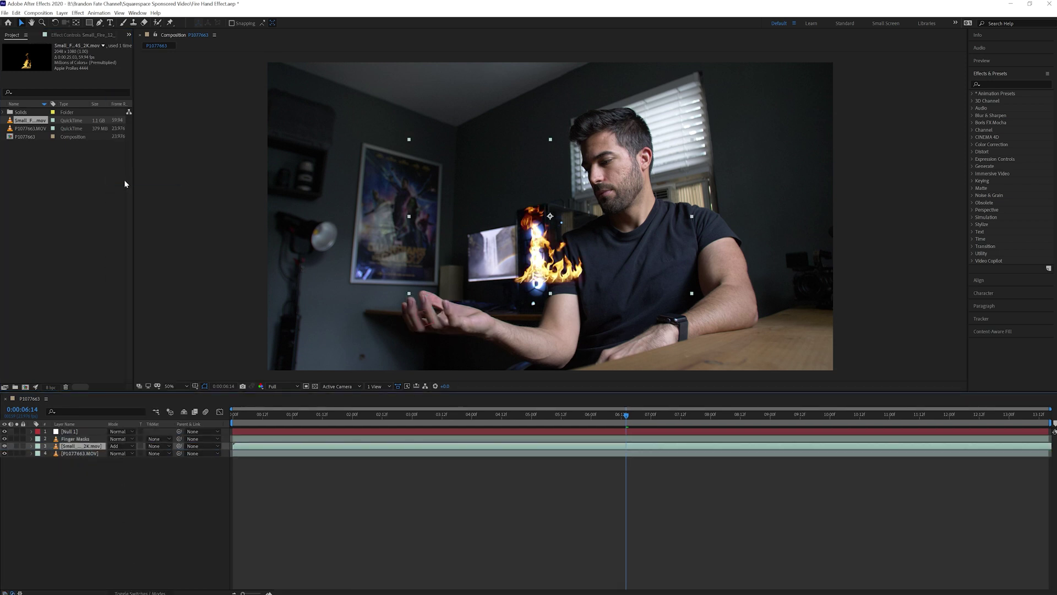
drag(264, 513, 124, 494)
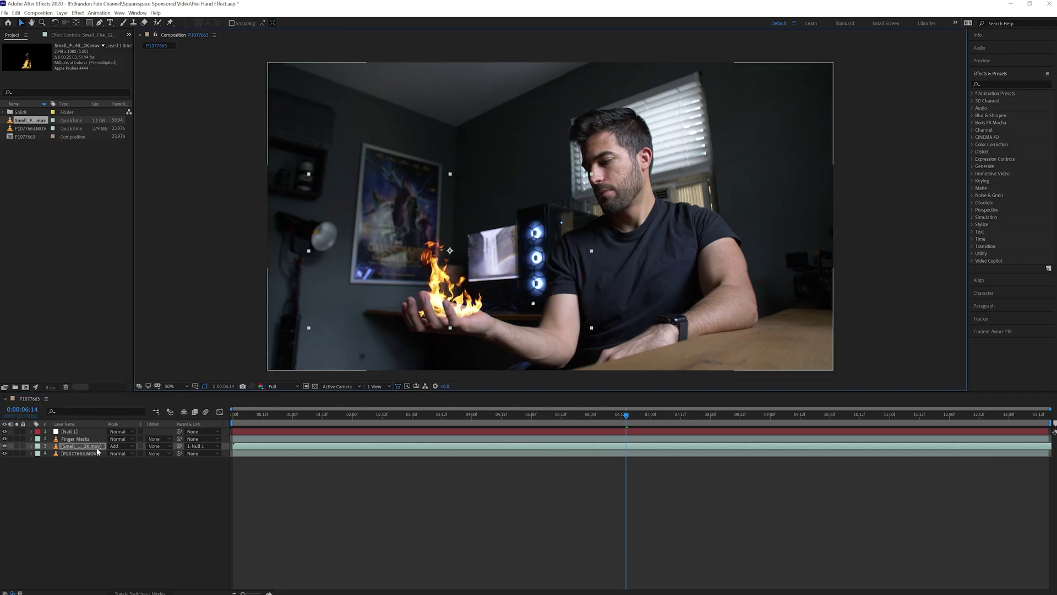
Step: Trim the fire layer to 0:00:00:19–0:00:10:23 and preview the composition
key(s)
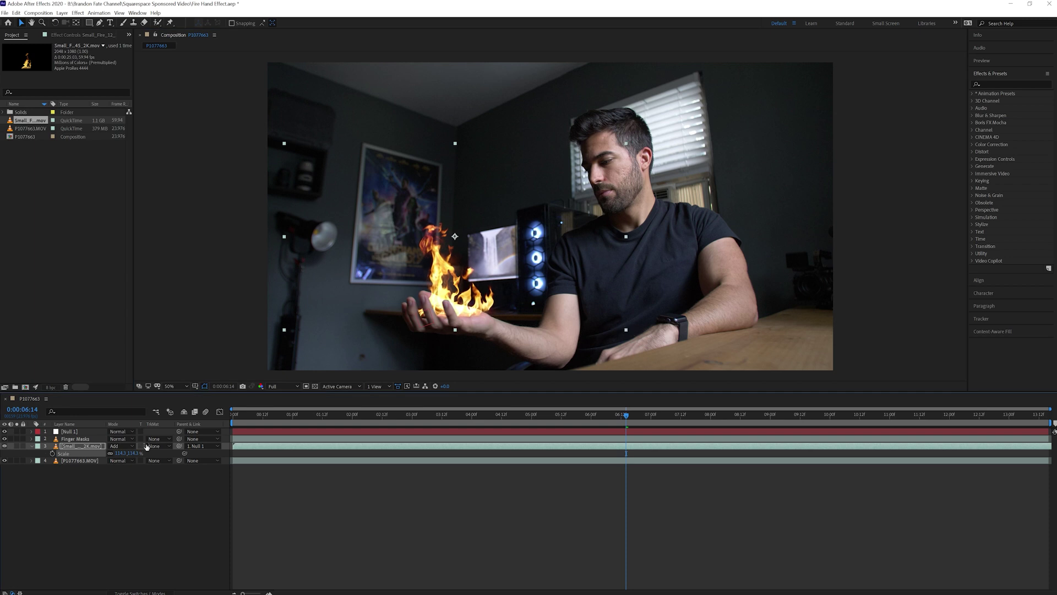
drag(243, 414, 280, 451)
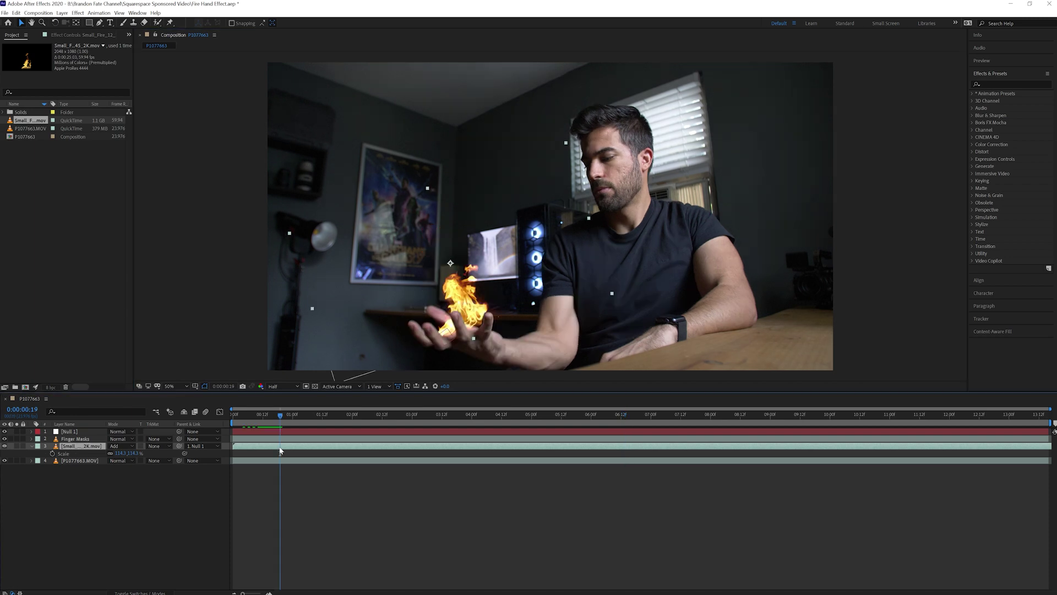
key(alt+bracketleft)
drag(281, 416, 888, 416)
key(alt+bracketright)
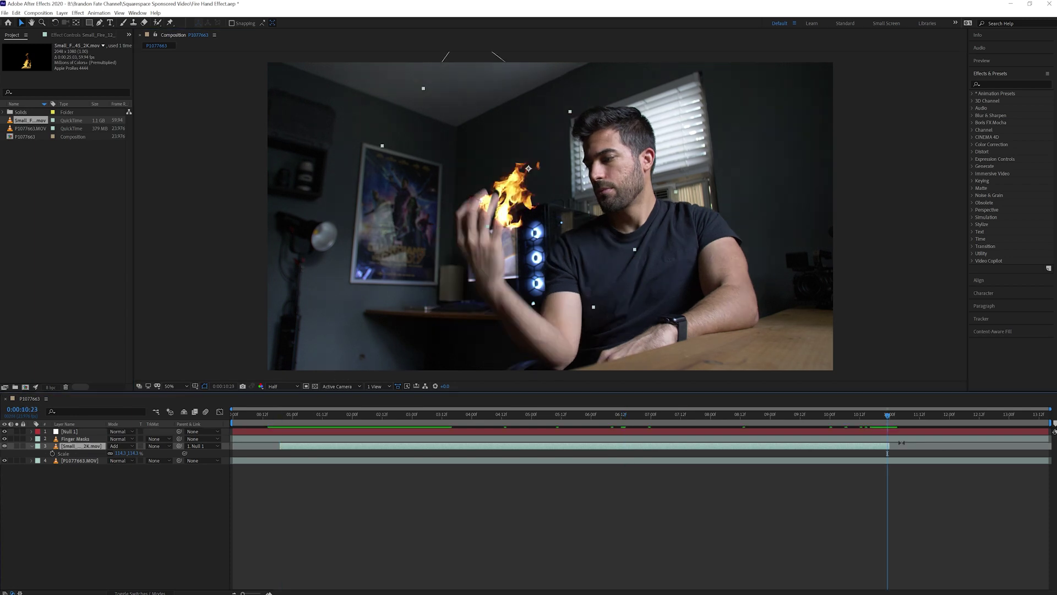
key(space)
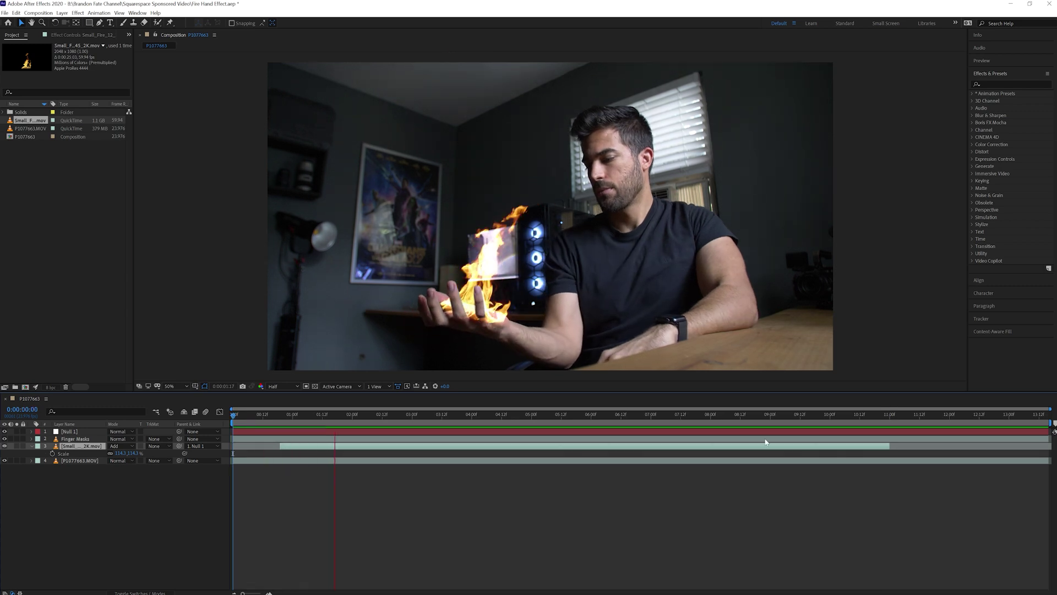
click(853, 415)
key(space)
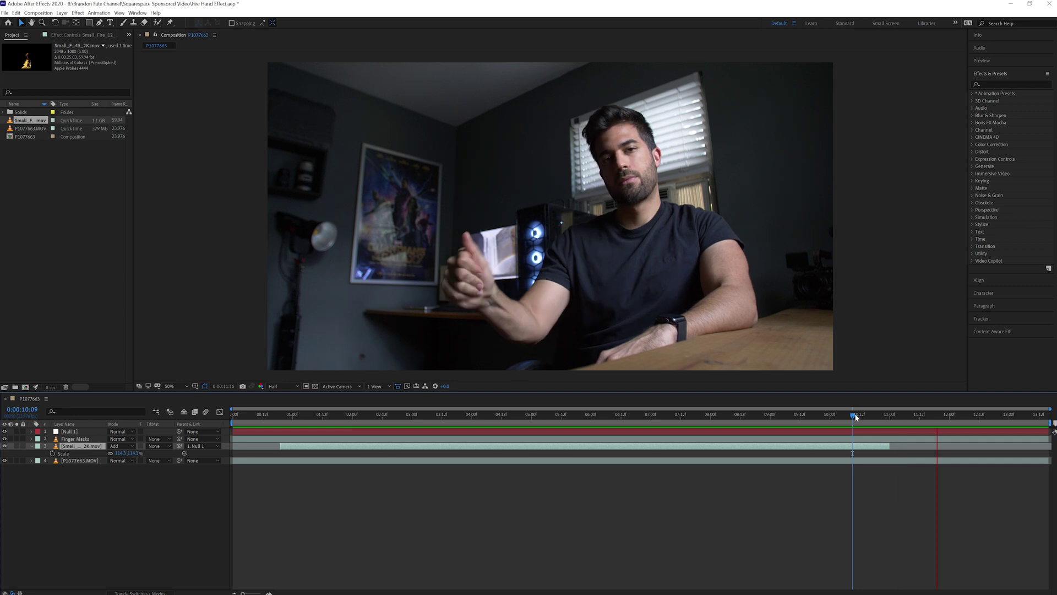
scroll(419, 314, up, 2)
click(516, 414)
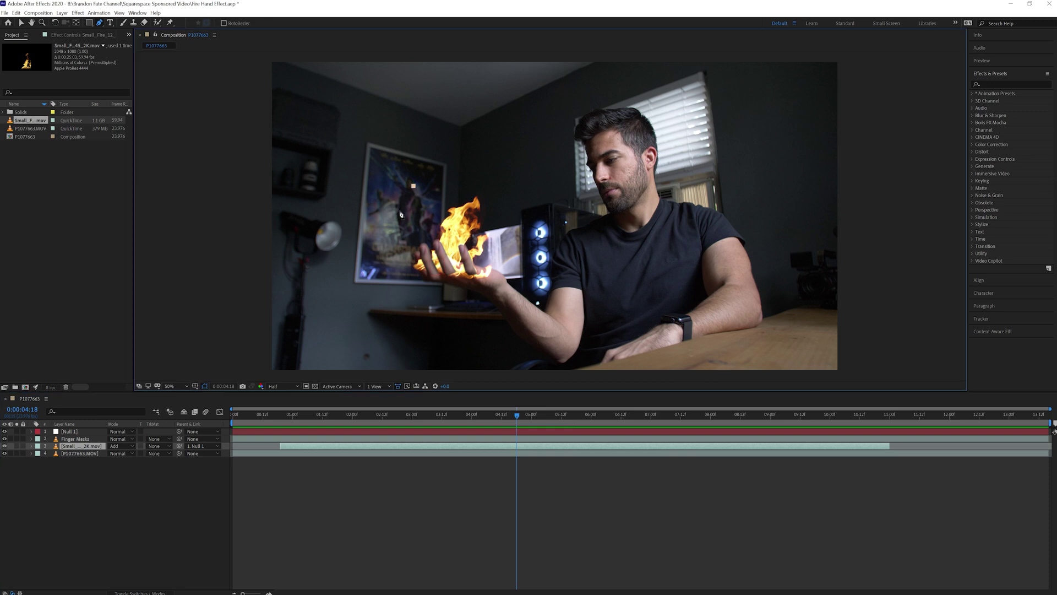
Step: Draw a Pen mask around the flame and pull its bottom point up under the palm
click(395, 248)
click(431, 274)
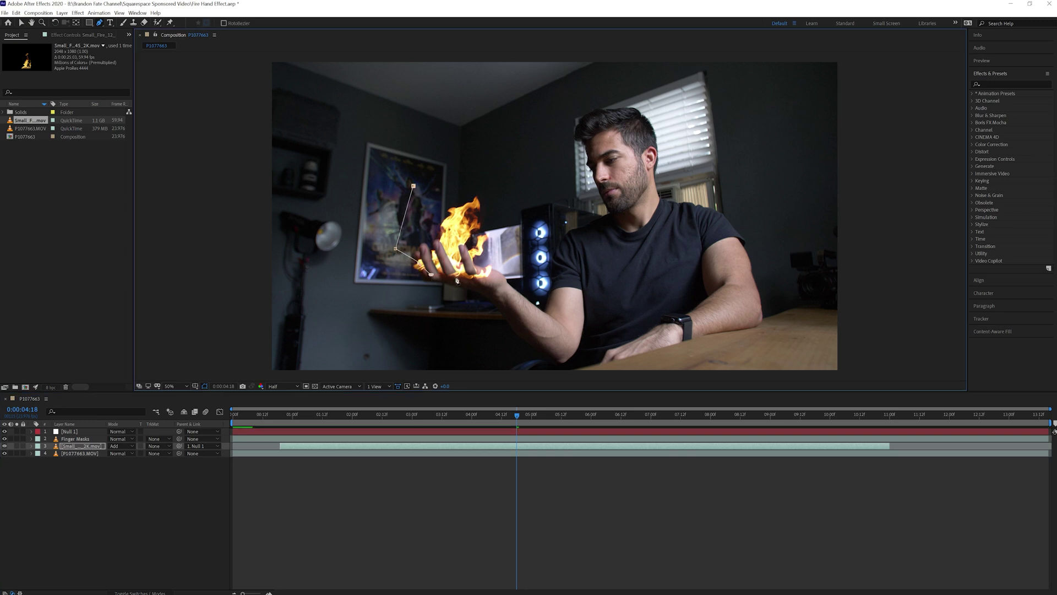
click(463, 276)
click(500, 263)
click(526, 181)
click(477, 149)
click(413, 185)
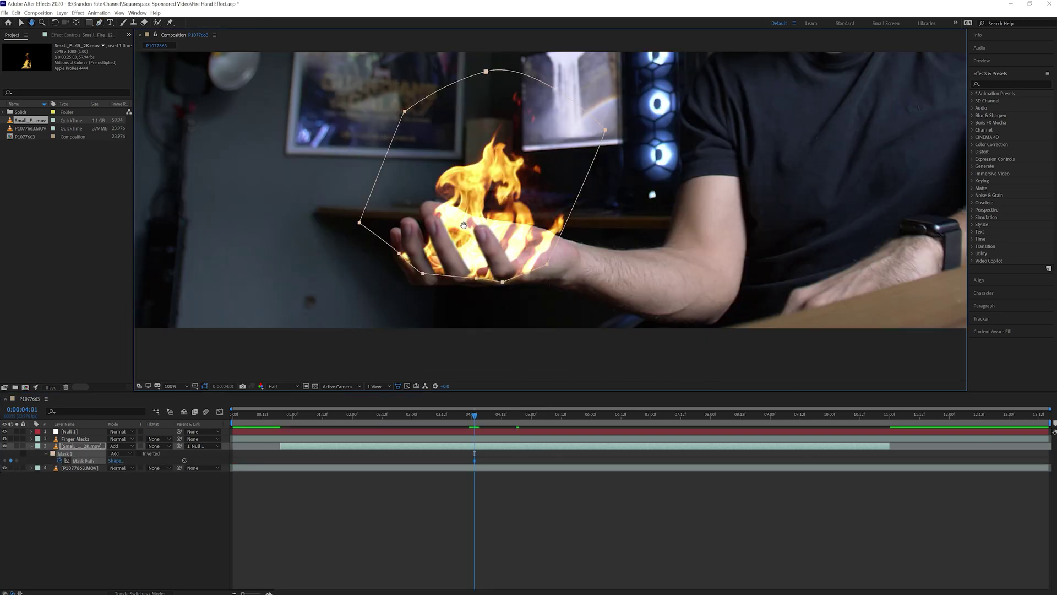
key(v)
drag(502, 282, 501, 265)
Step: Check the mask fit across the footage and set its feather to 15 pixels
scroll(545, 265, down, 2)
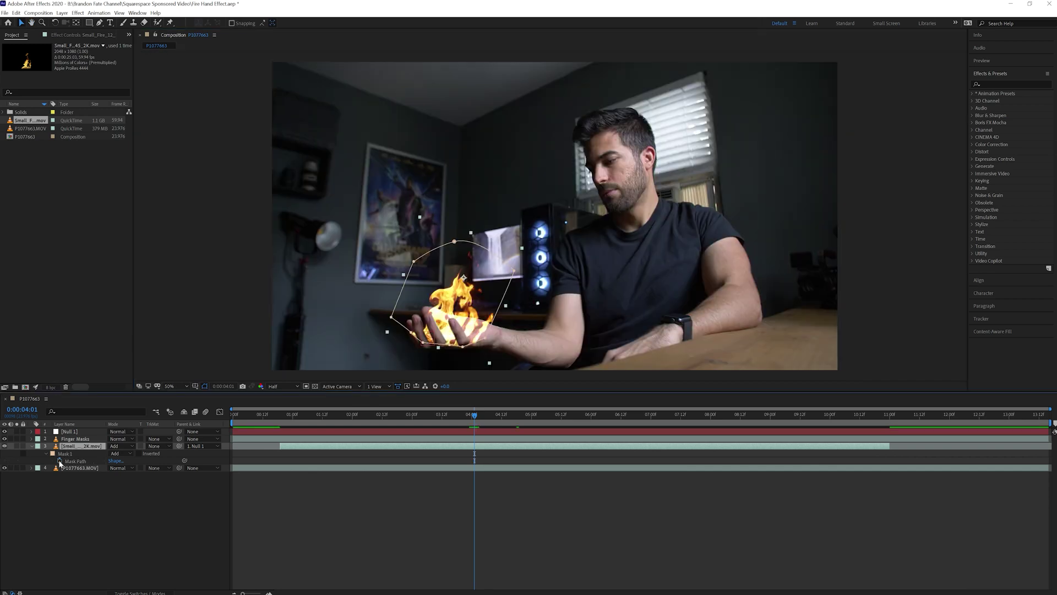
scroll(434, 348, up, 2)
key(space)
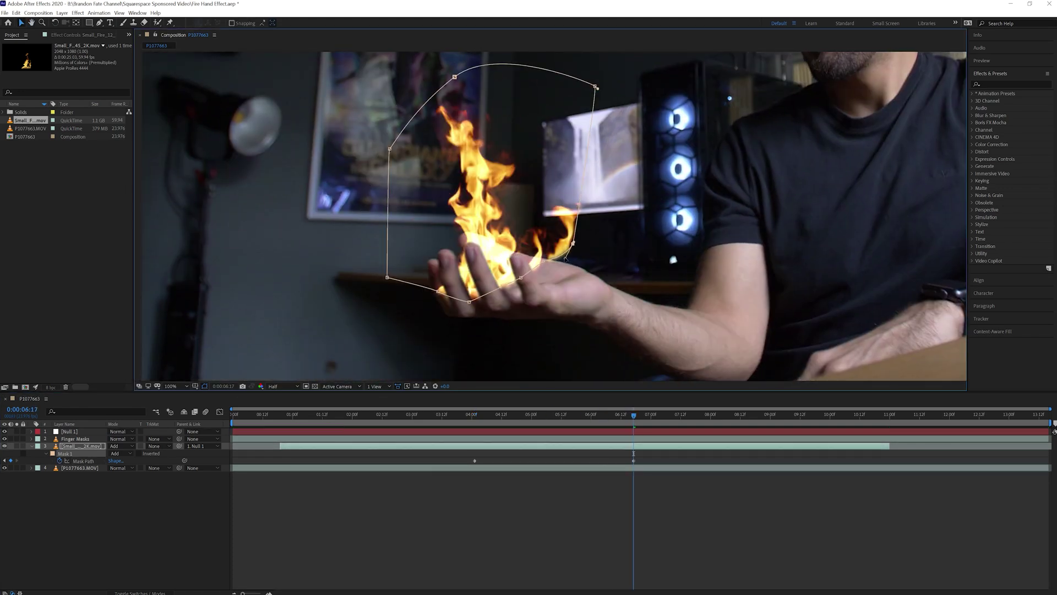
drag(634, 414, 854, 415)
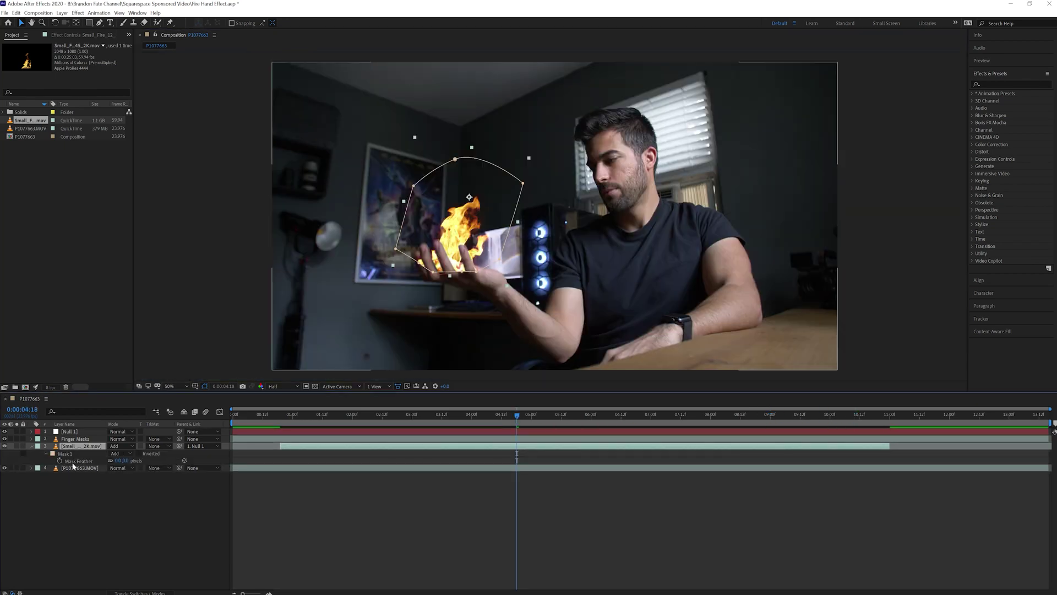
click(119, 460)
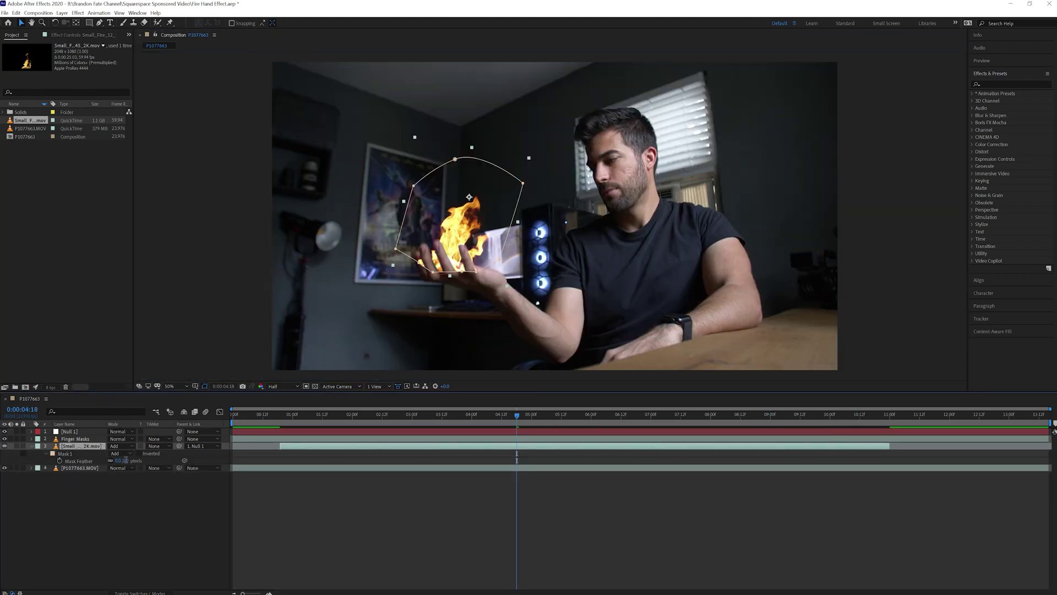
text(15)
key(Return)
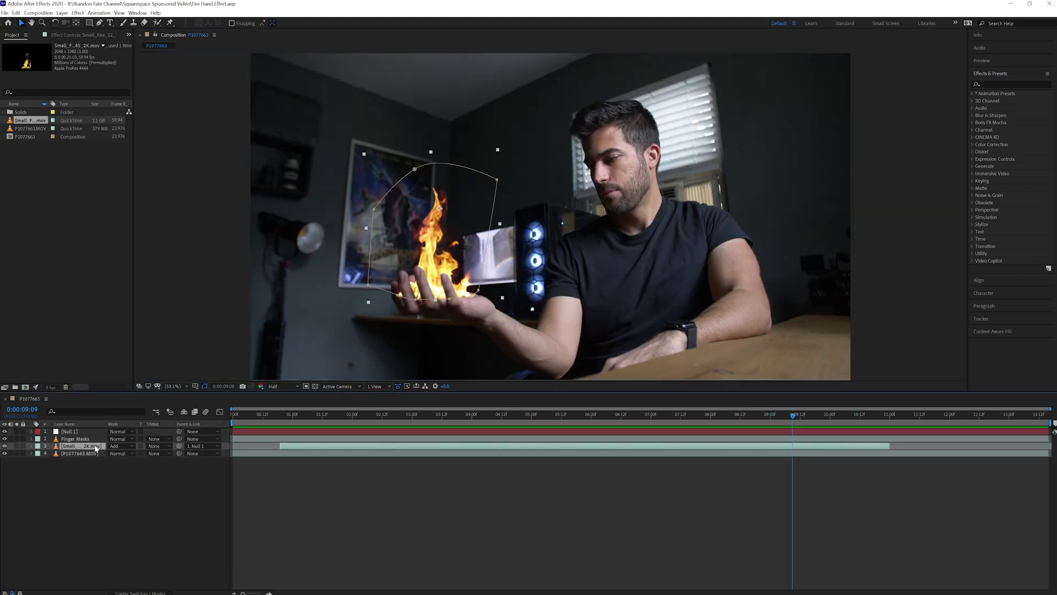
Step: Apply Curves to the fire layer and pull the curve down to darken the fire
click(1010, 84)
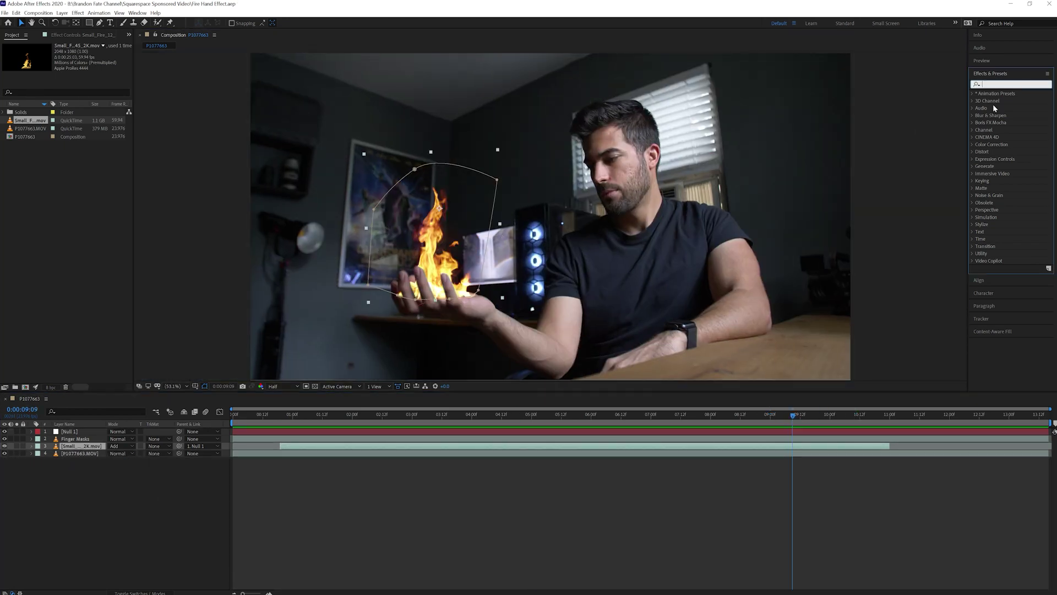
text(curves)
click(998, 121)
drag(998, 121, 325, 446)
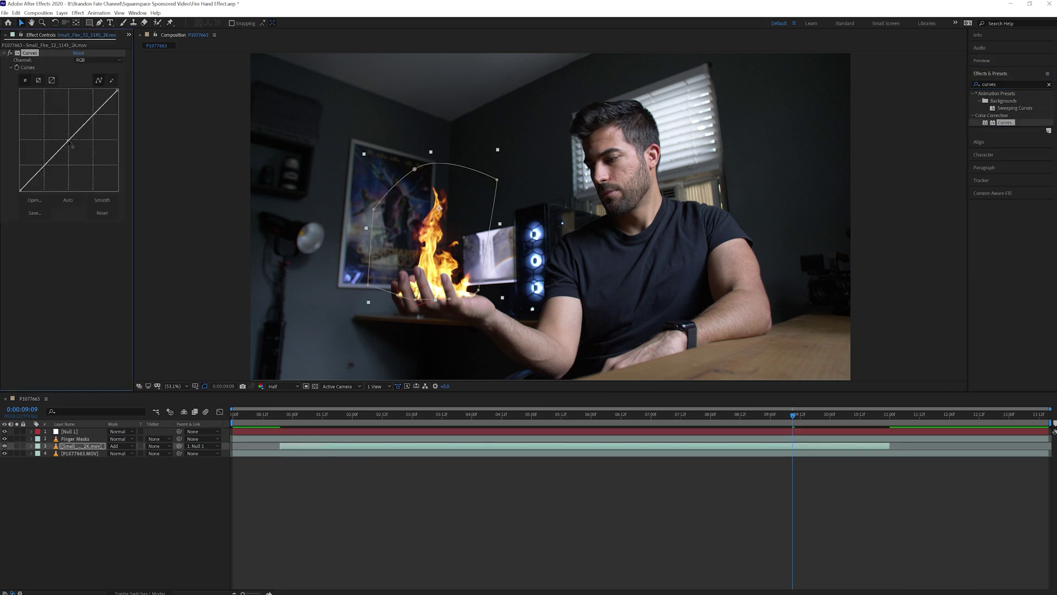
drag(81, 127, 82, 159)
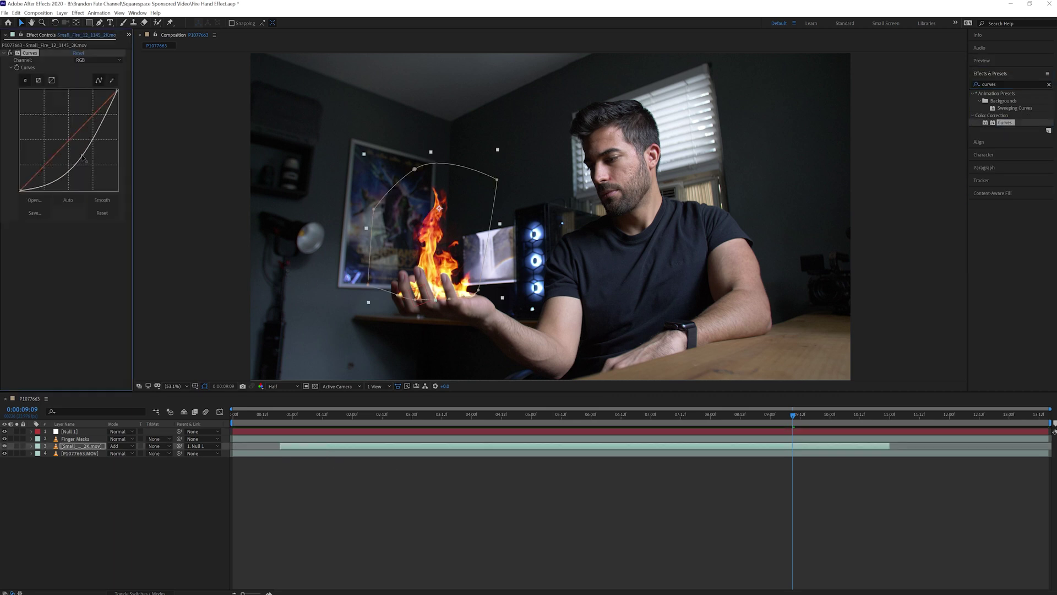
click(1024, 83)
key(ctrl+a)
text(glo)
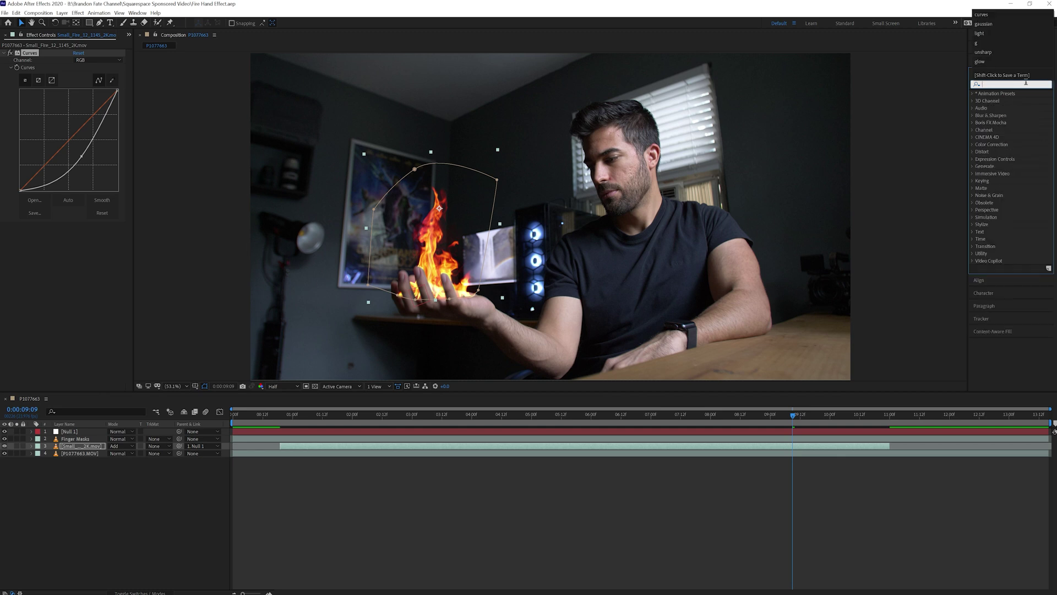
Step: Apply Glow to the fire with Threshold 0, Radius 60 and Intensity 0.1
drag(1003, 137, 32, 54)
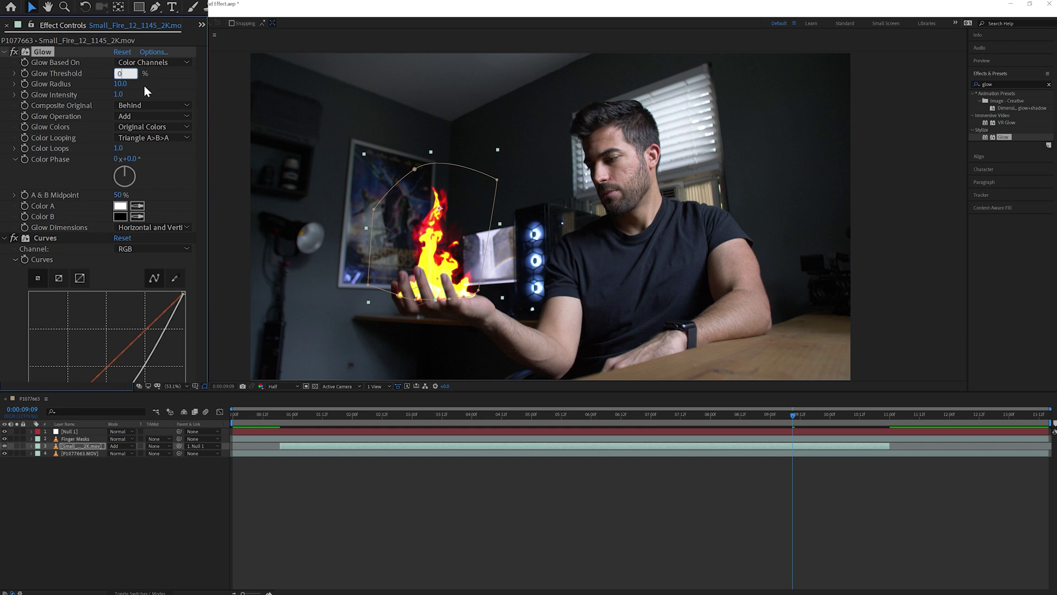
text(0)
key(Tab)
text(60)
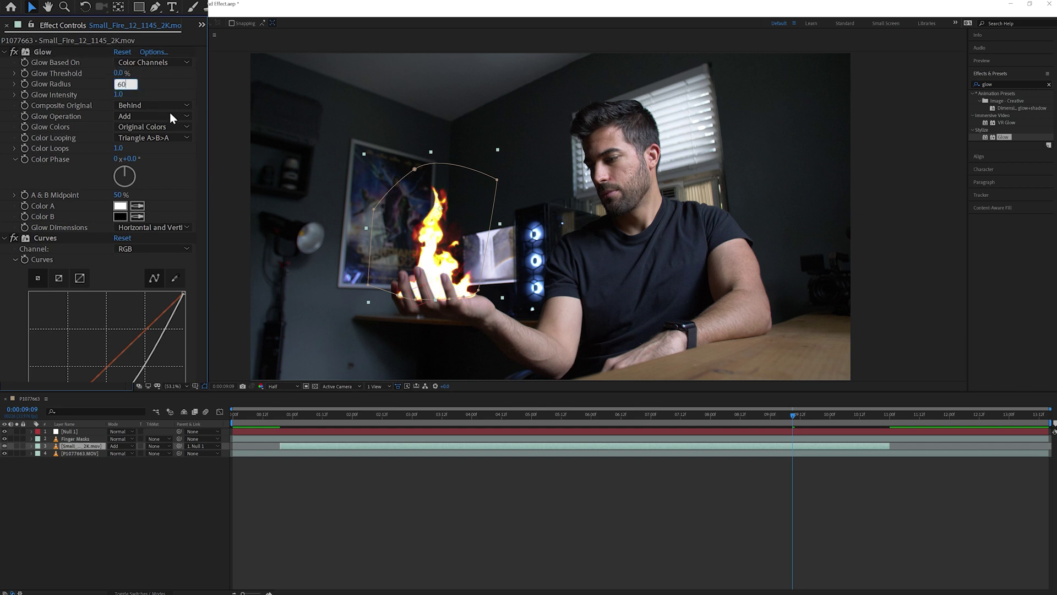
key(Tab)
text(0.1)
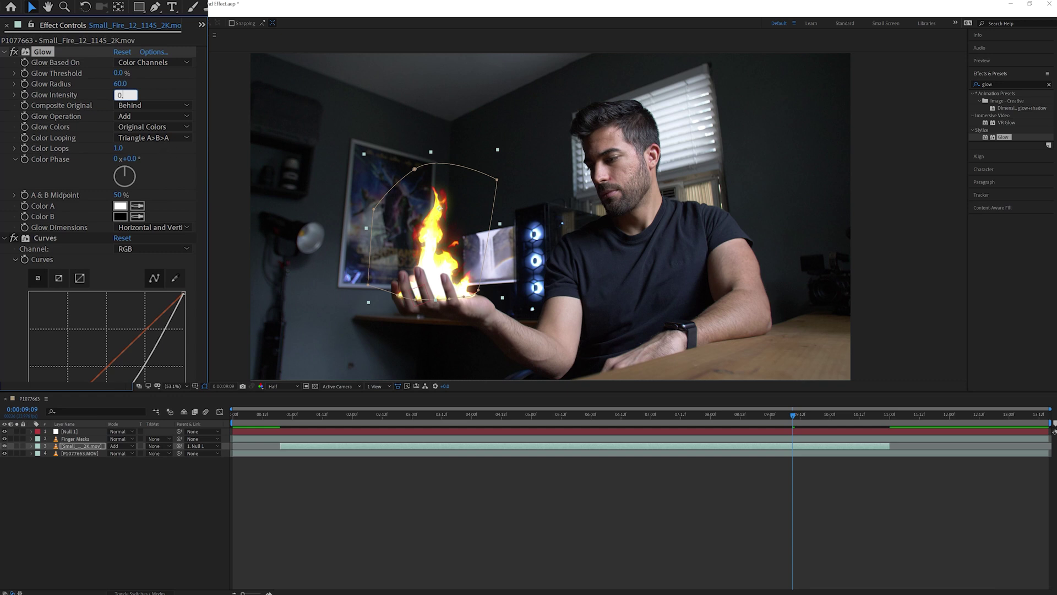
key(Return)
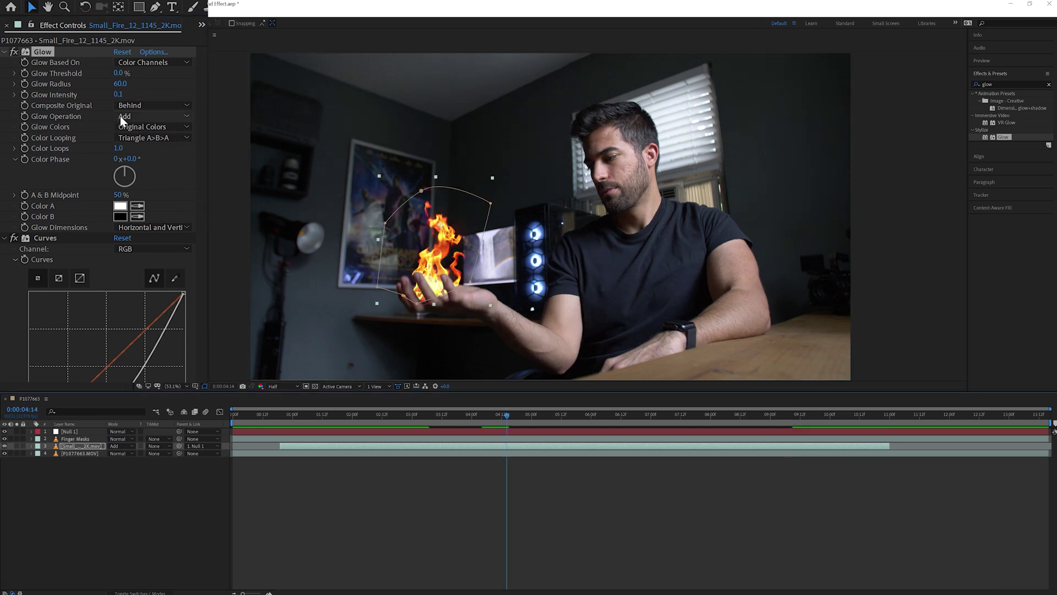
Step: Set the Glow to Screen operation, A & B Colors and Sawtooth A>B looping
click(121, 116)
click(147, 195)
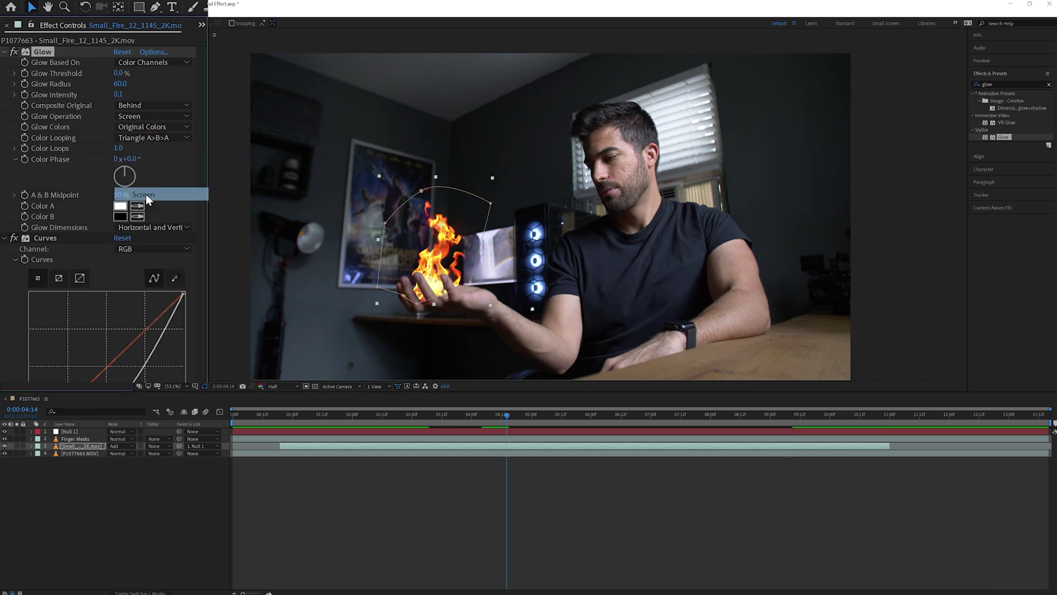
click(160, 127)
click(154, 153)
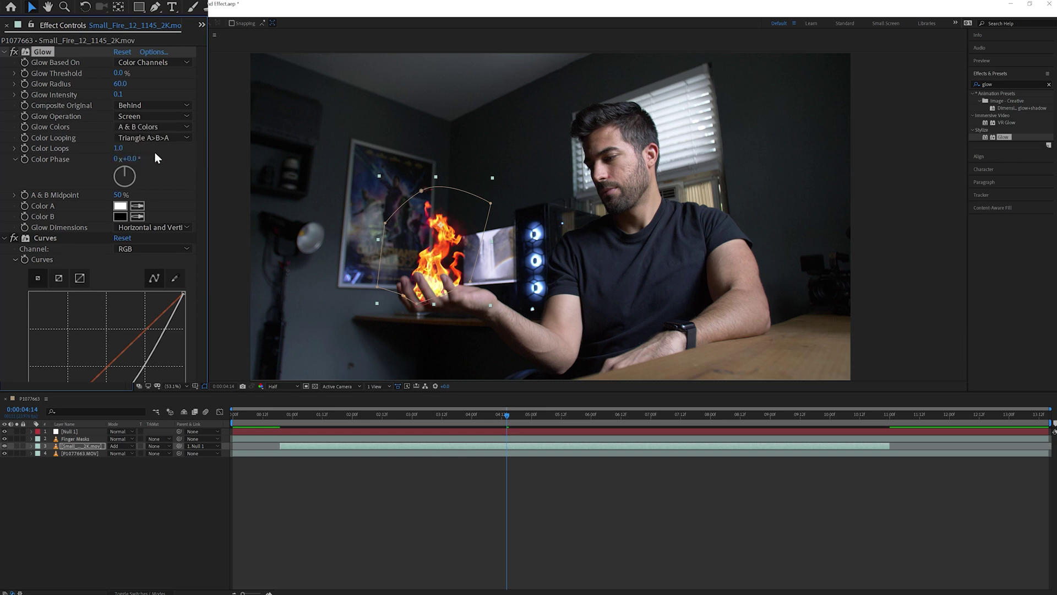
click(168, 137)
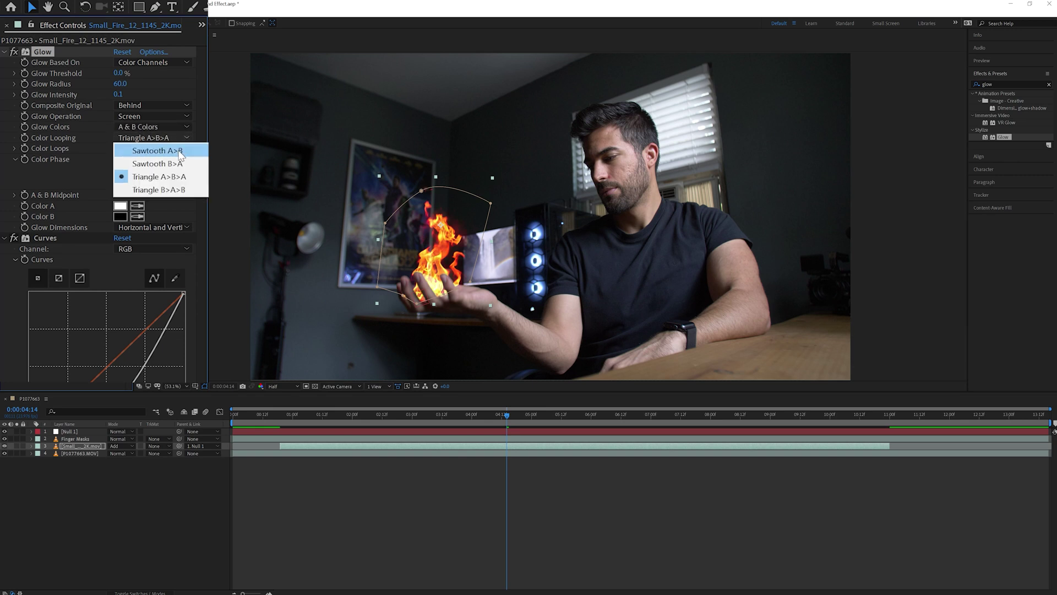
click(178, 151)
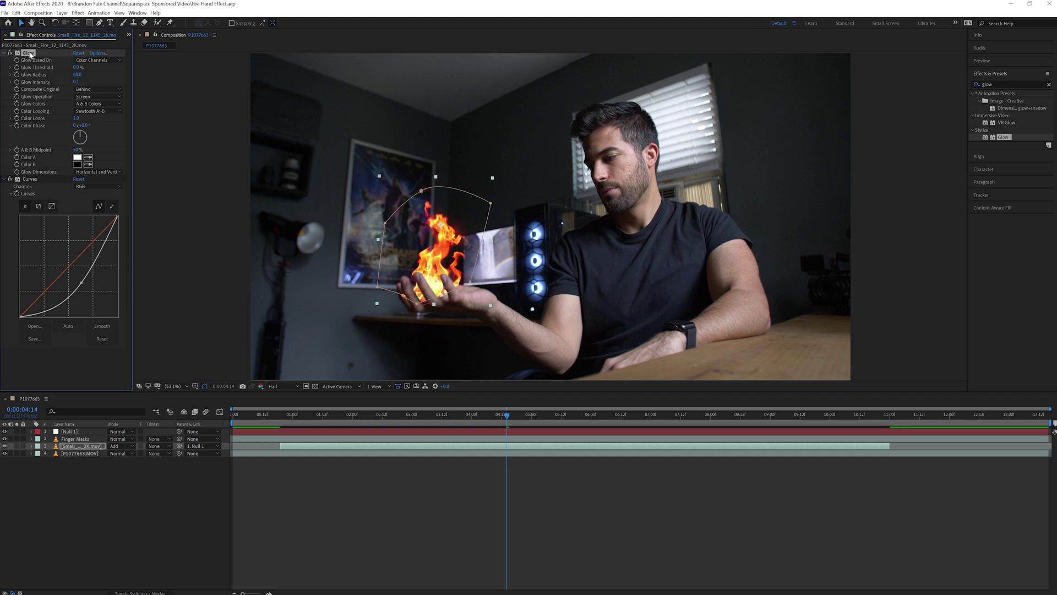
Step: Duplicate the Glow as Glow 2 with Intensity 1 and an orange Color A
key(ctrl+d)
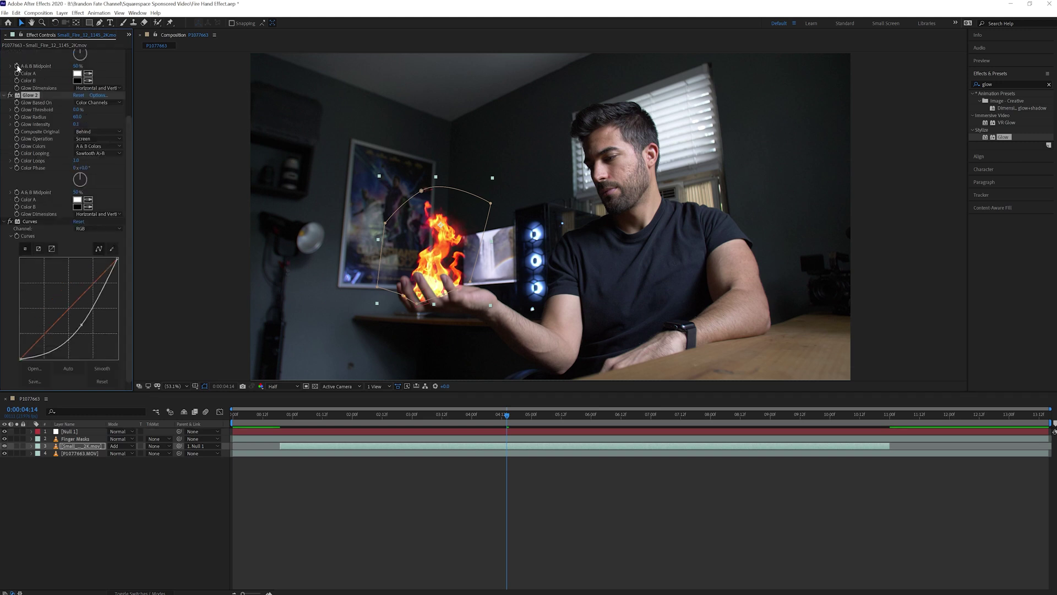
scroll(18, 67, up, 3)
click(76, 207)
text(1)
key(Return)
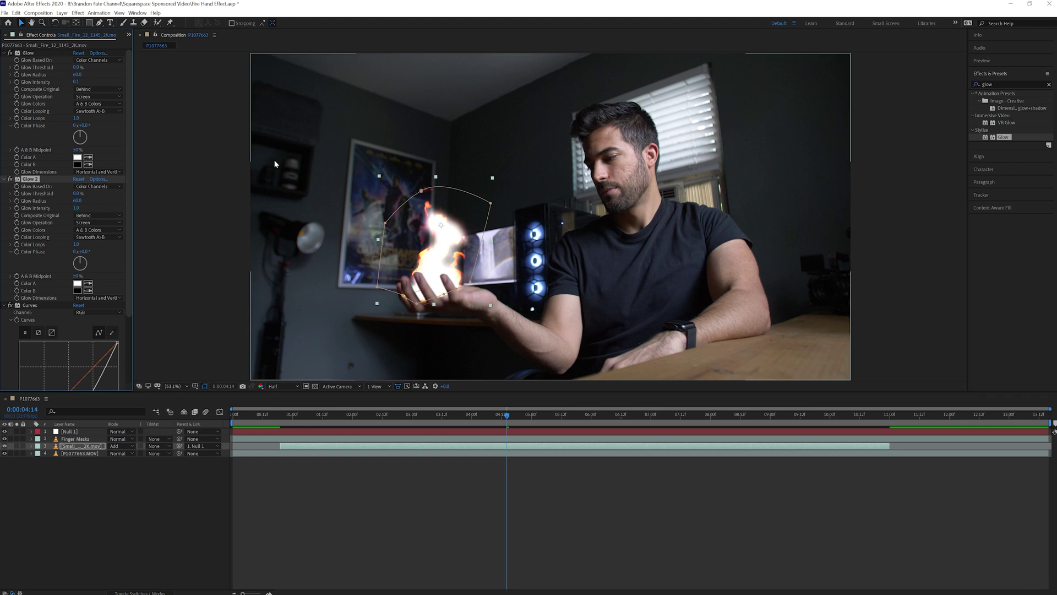
click(77, 284)
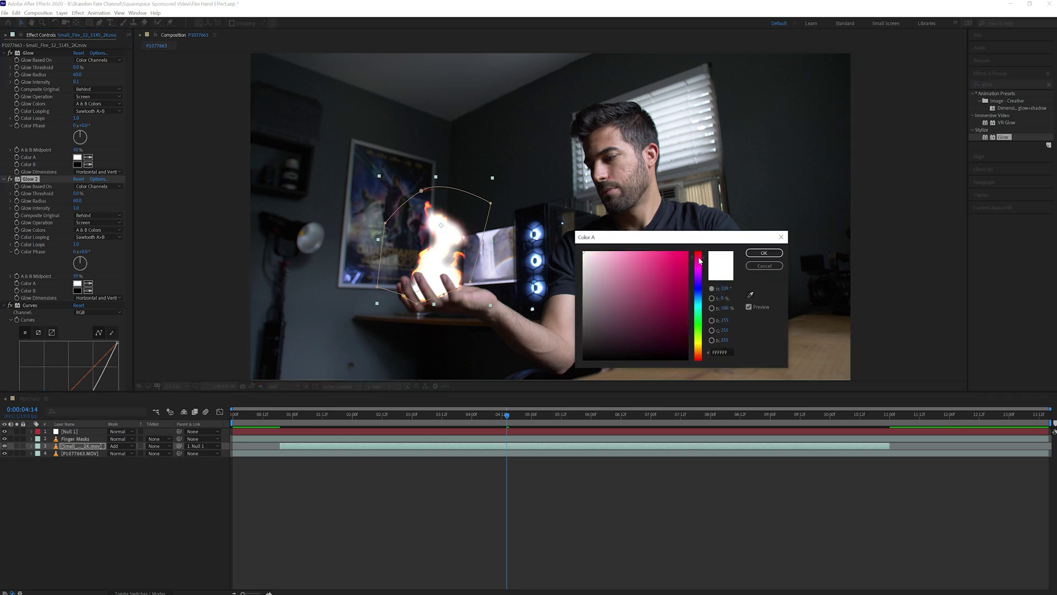
drag(698, 256, 697, 348)
click(672, 291)
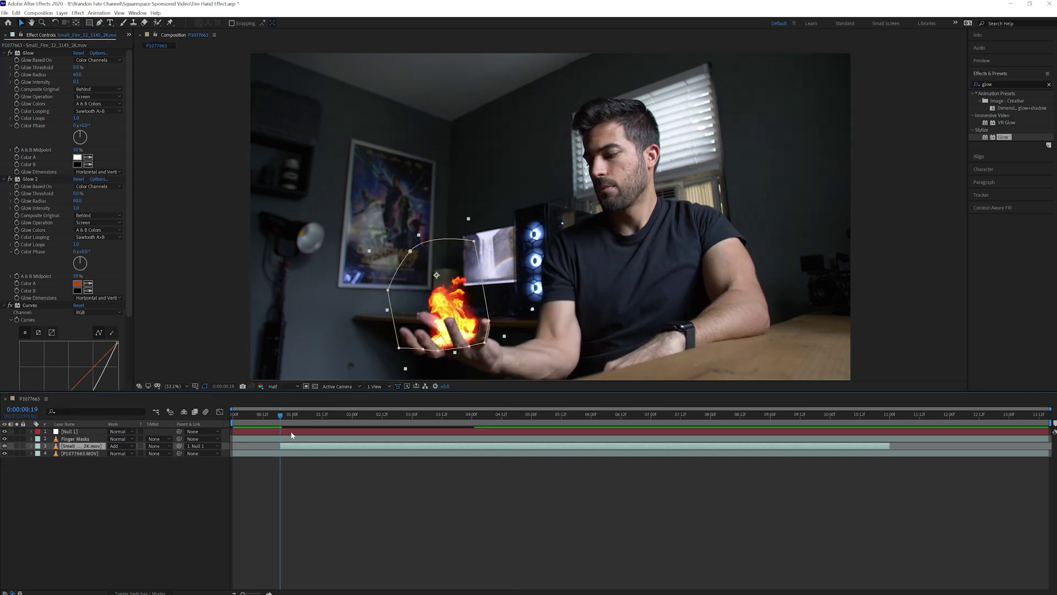
Step: Set a 0% Scale keyframe on the fire layer at frame 19
key(s)
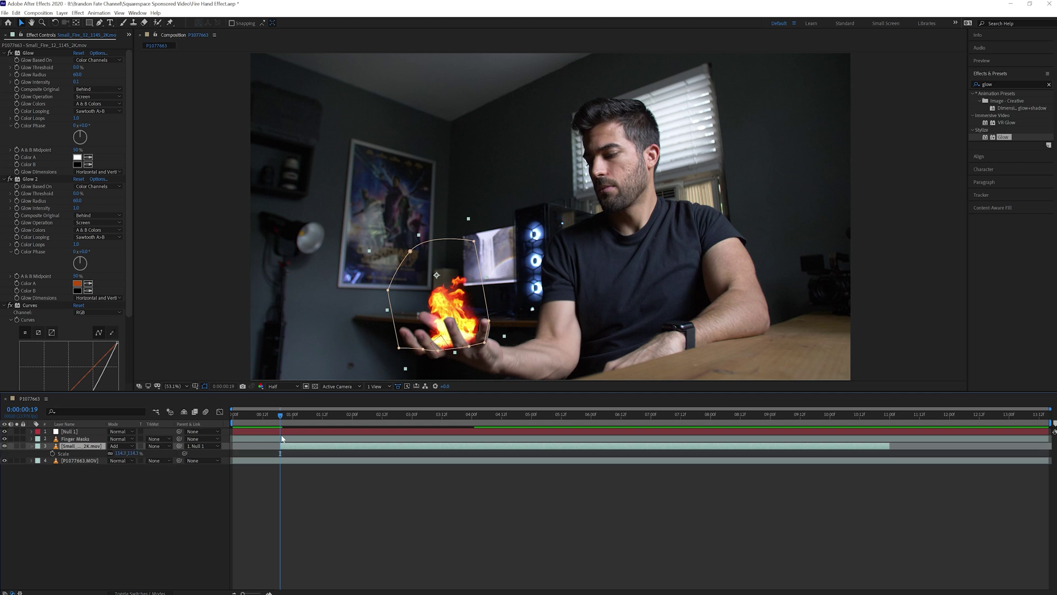
click(52, 453)
click(134, 453)
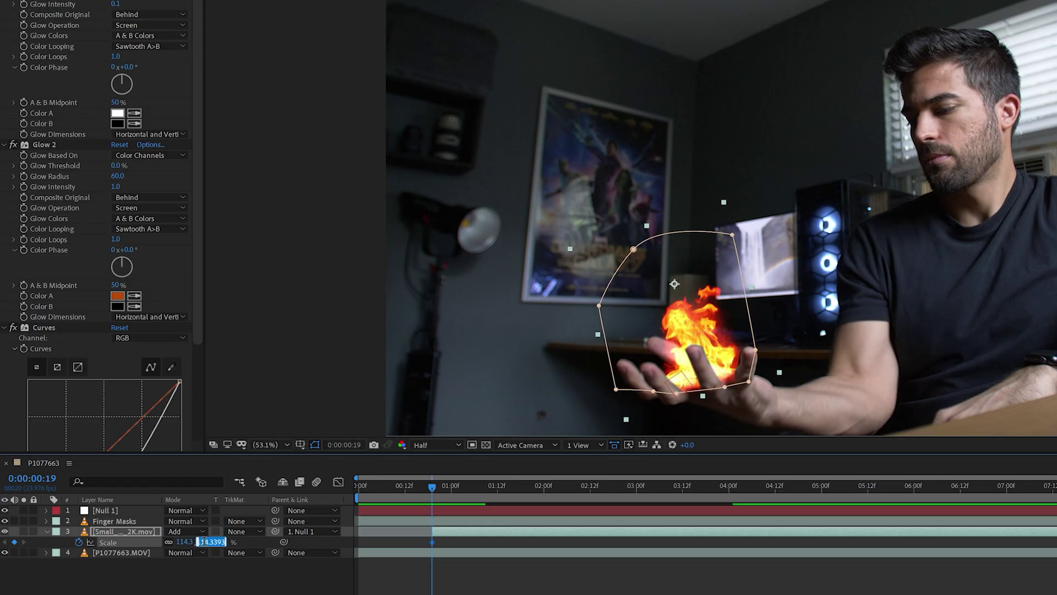
text(0)
key(Return)
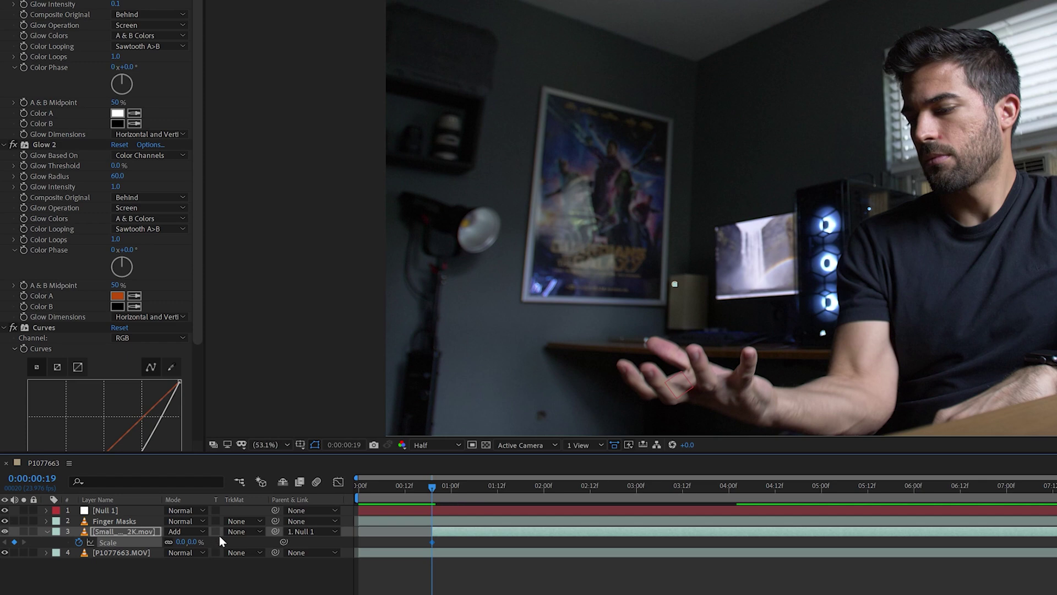
Step: Set the fire's scale to 114% on a later frame and step through to check the ignition
key(Page_Down)
key(Page_Down)
click(182, 541)
text(114)
key(Return)
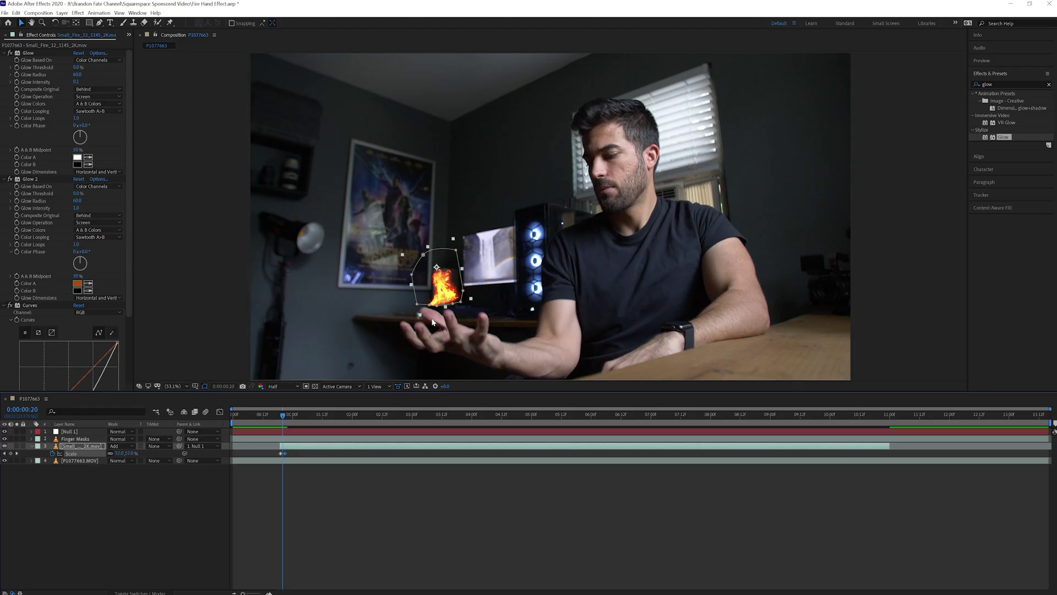
key(Page_Up)
key(Page_Up)
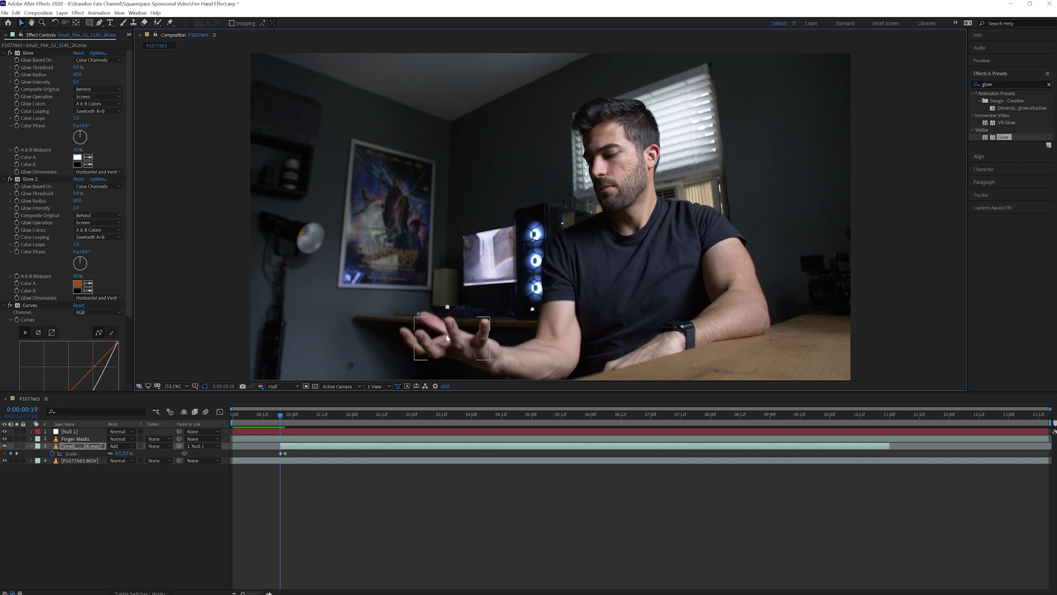
key(Page_Down)
key(Page_Down)
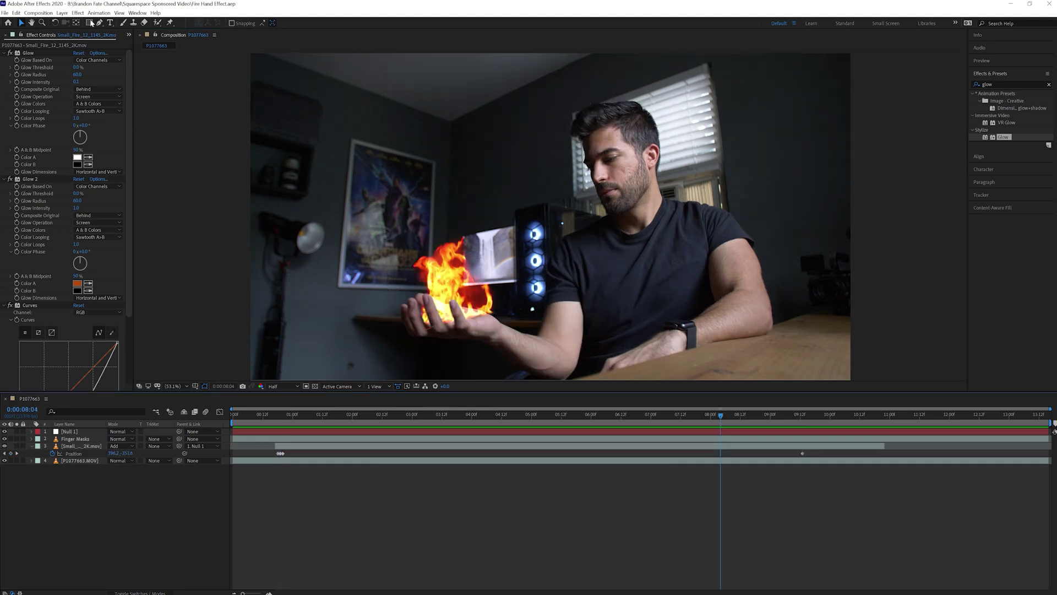
click(62, 13)
Step: Add a new adjustment layer and move it below the Finger Masks layer
mouse_move(75, 22)
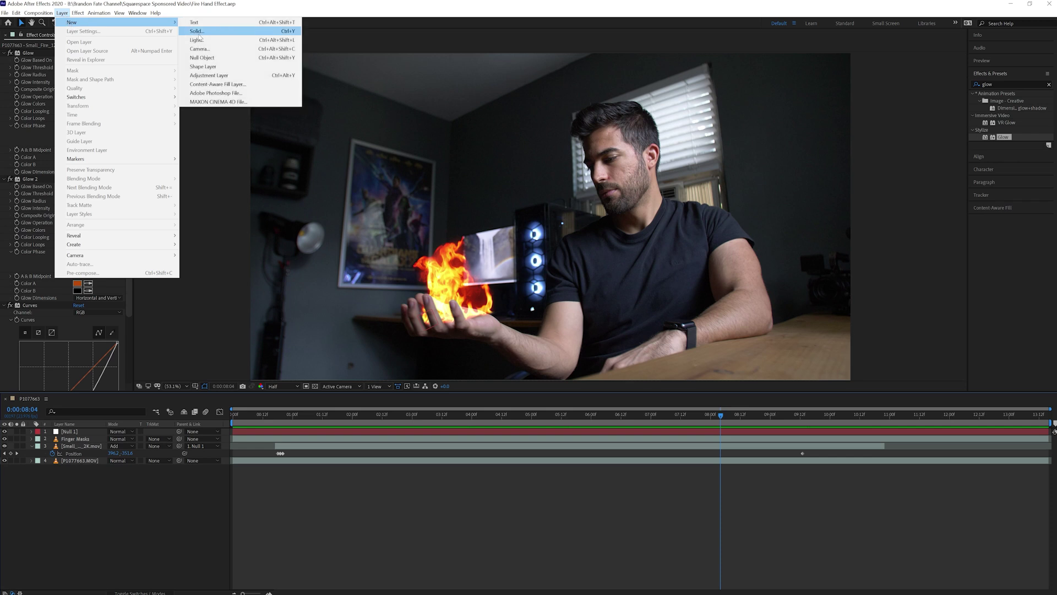
click(220, 76)
drag(77, 432, 82, 448)
Step: Rename the adjustment layer 'Heat Wave' and apply Turbulent Displace to it
right_click(85, 447)
click(93, 431)
text(Heat W)
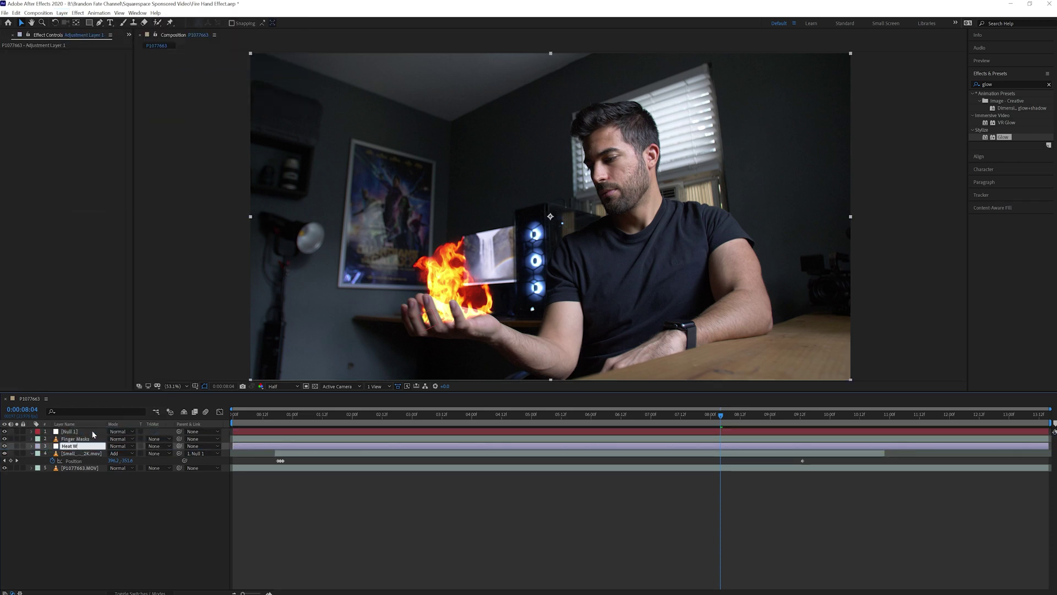
key(Return)
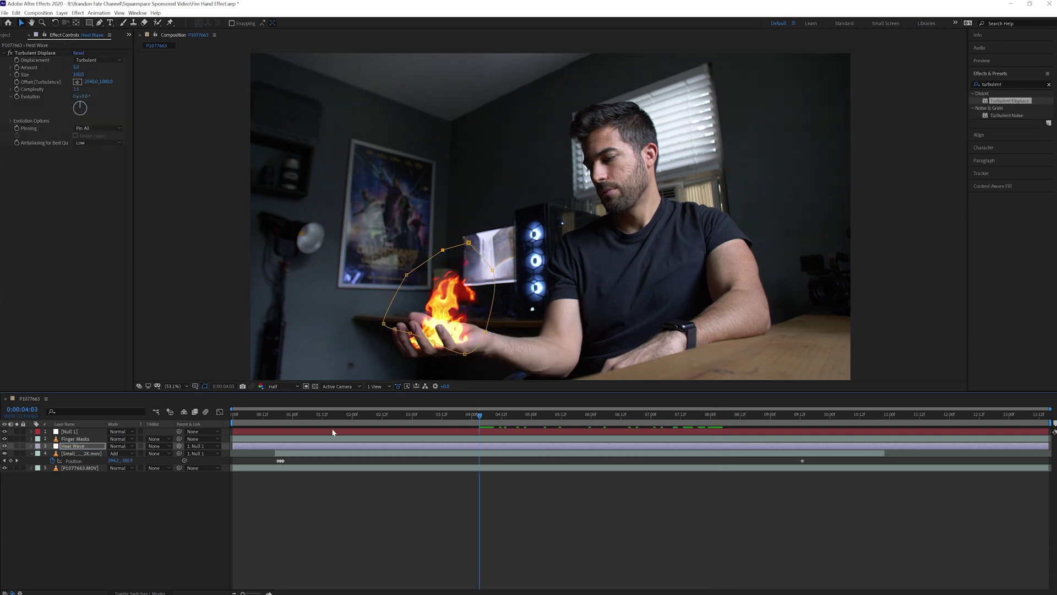
drag(472, 412, 886, 415)
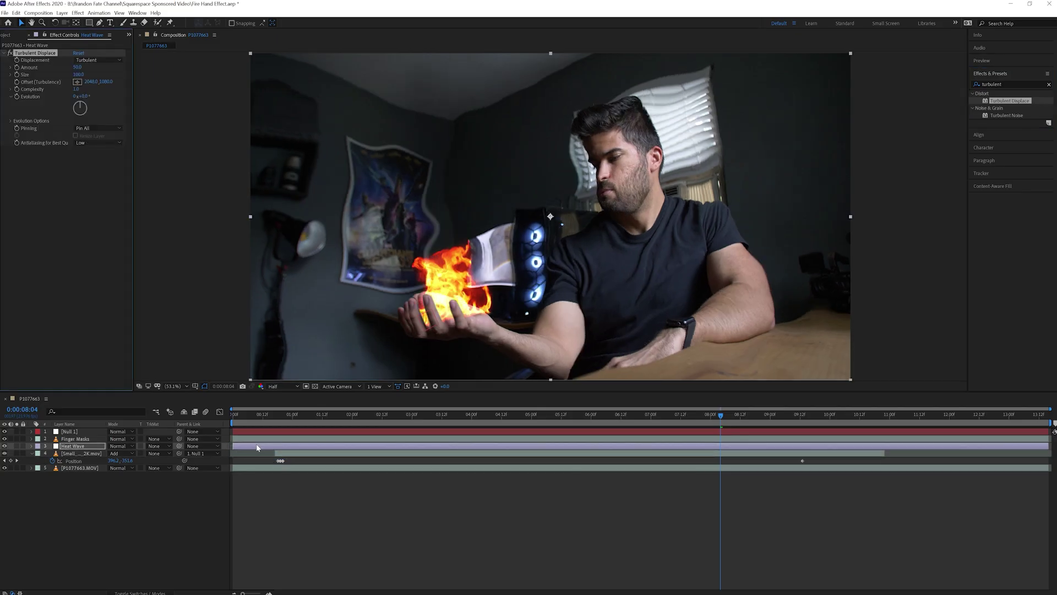
Step: Set Turbulent Displace Amount to 5 and Complexity to 3.5
click(78, 67)
text(5)
key(Return)
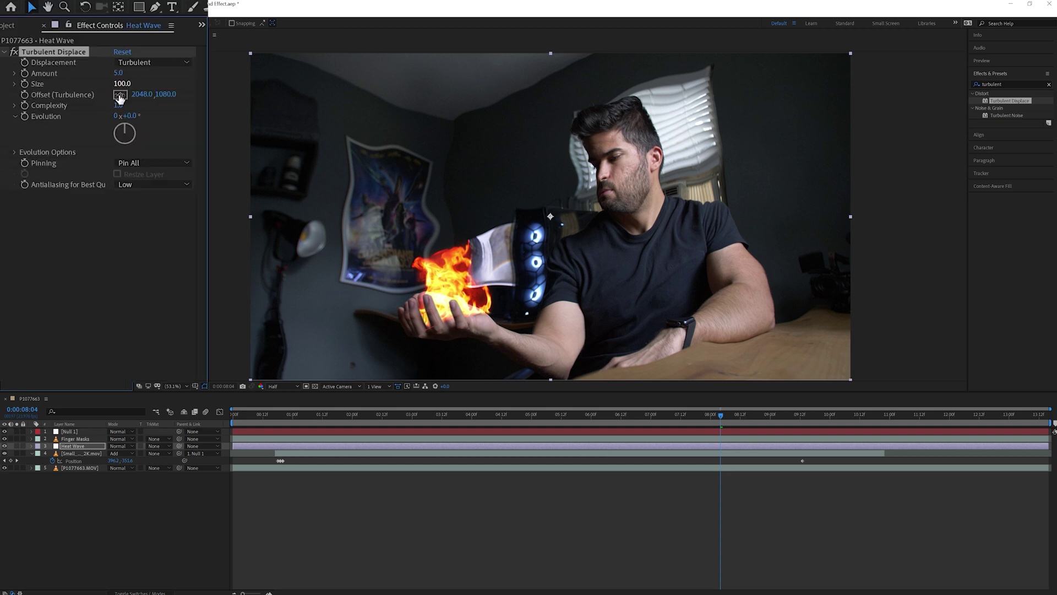
click(76, 89)
text(3.5)
key(Return)
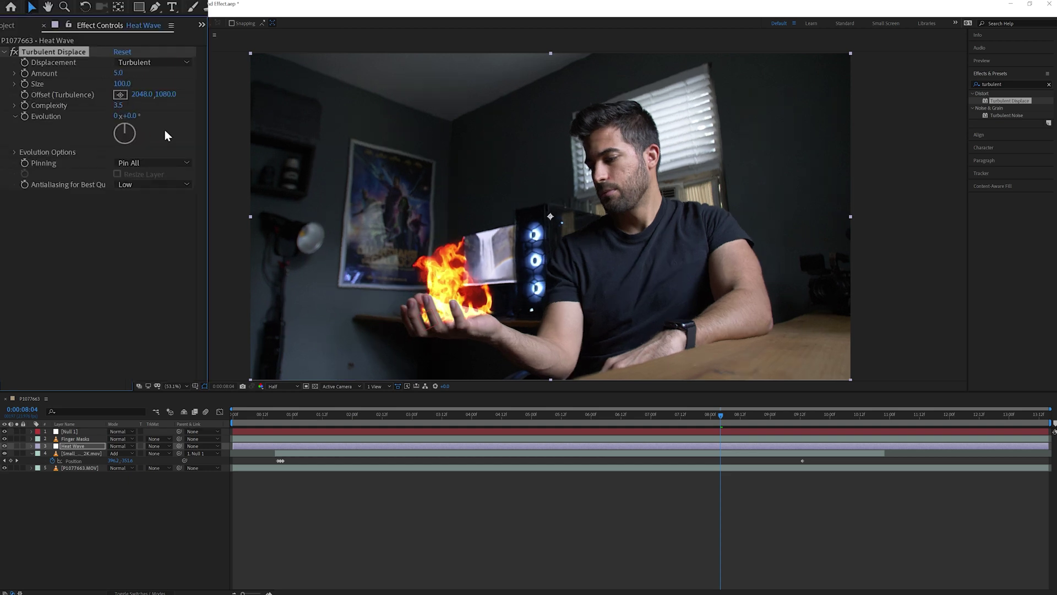
Step: Draw a Pen mask around the fire on the Heat Wave layer
key(g)
click(423, 204)
click(393, 246)
drag(387, 307, 391, 312)
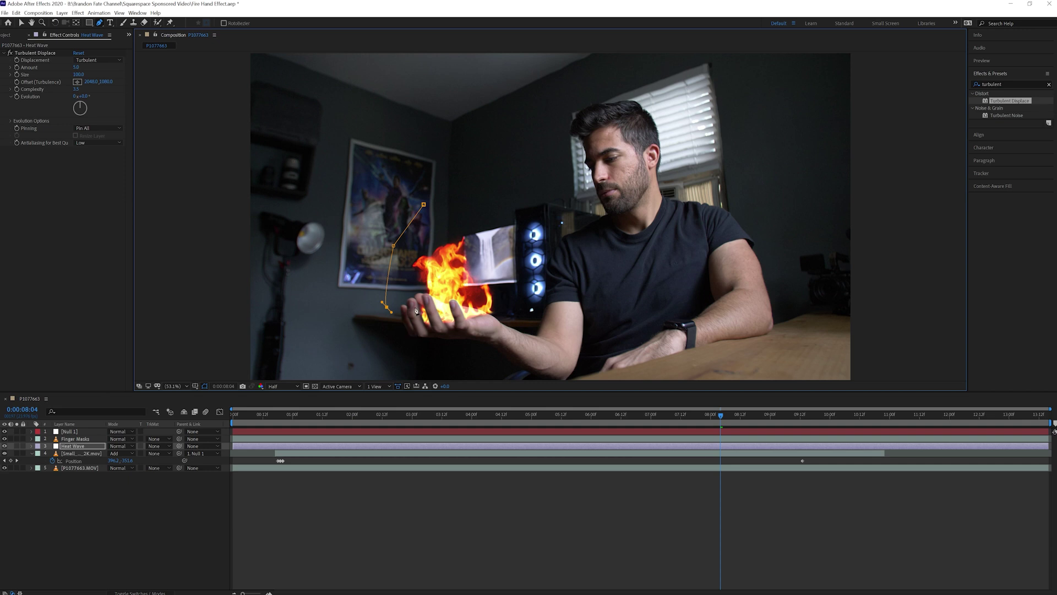
click(419, 307)
click(447, 306)
click(485, 307)
click(500, 275)
click(485, 208)
click(449, 186)
click(423, 205)
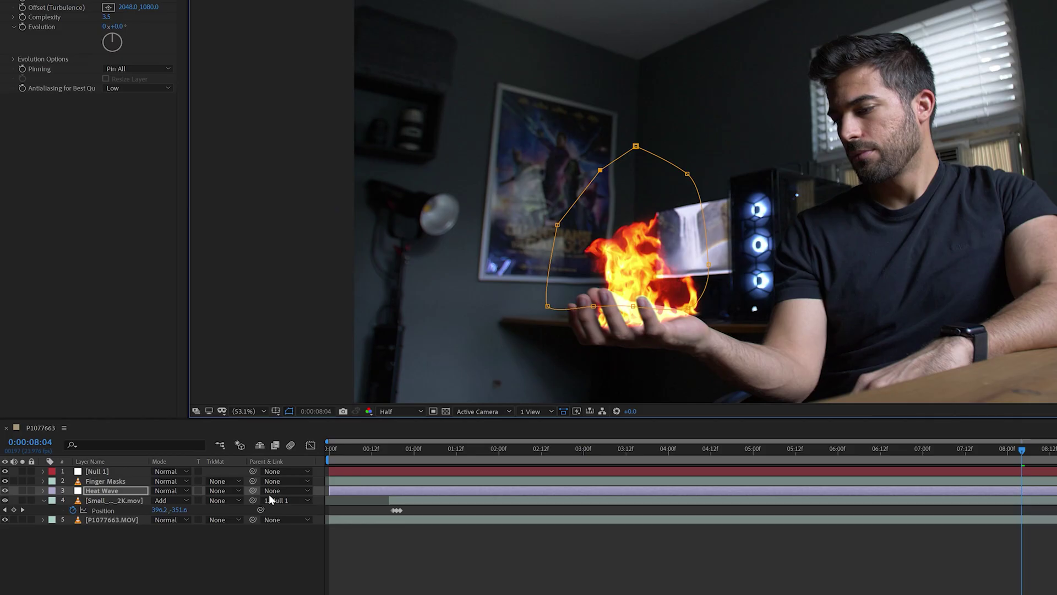
Step: Parent Heat Wave to Null 1 and keyframe Evolution from frame 17 to 10:21
drag(252, 490, 108, 471)
drag(593, 449, 392, 461)
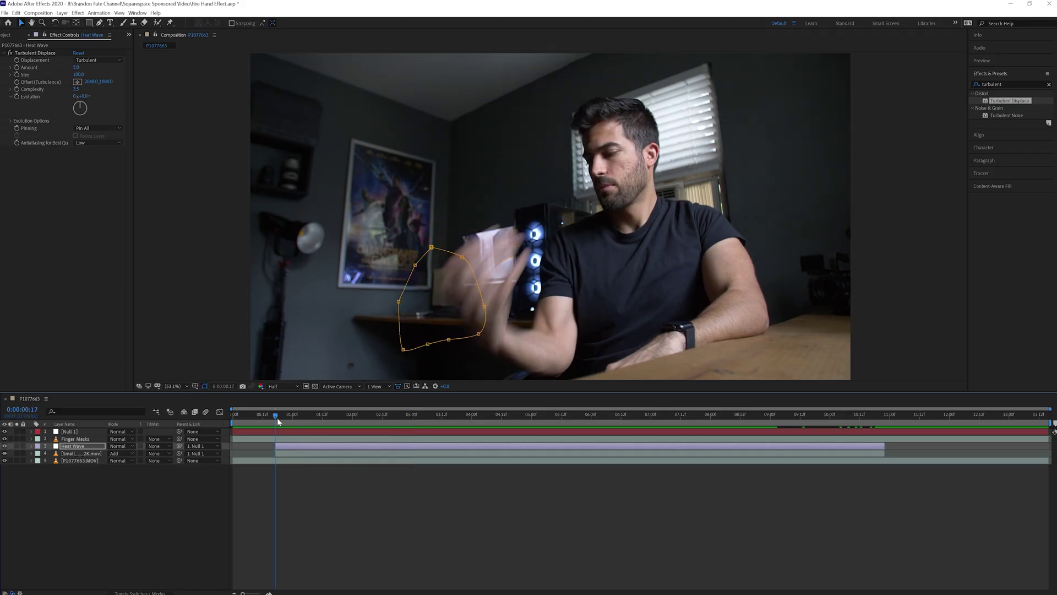
click(288, 446)
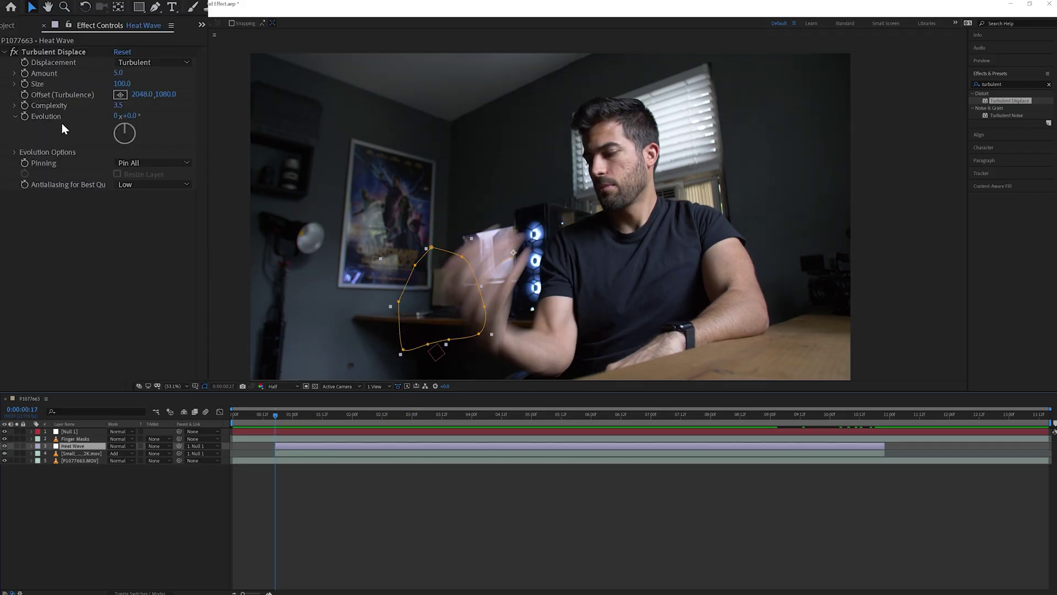
click(24, 116)
drag(277, 419, 883, 419)
click(115, 116)
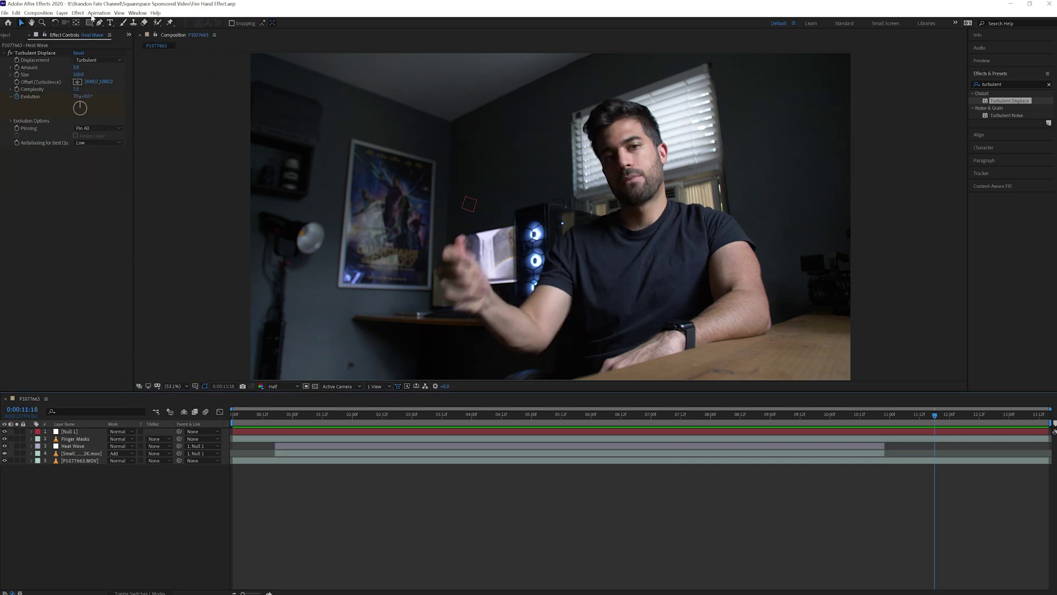
Step: Add a 'Hand Glow' adjustment layer on top with Soft Light blending
click(62, 13)
mouse_move(71, 22)
click(208, 75)
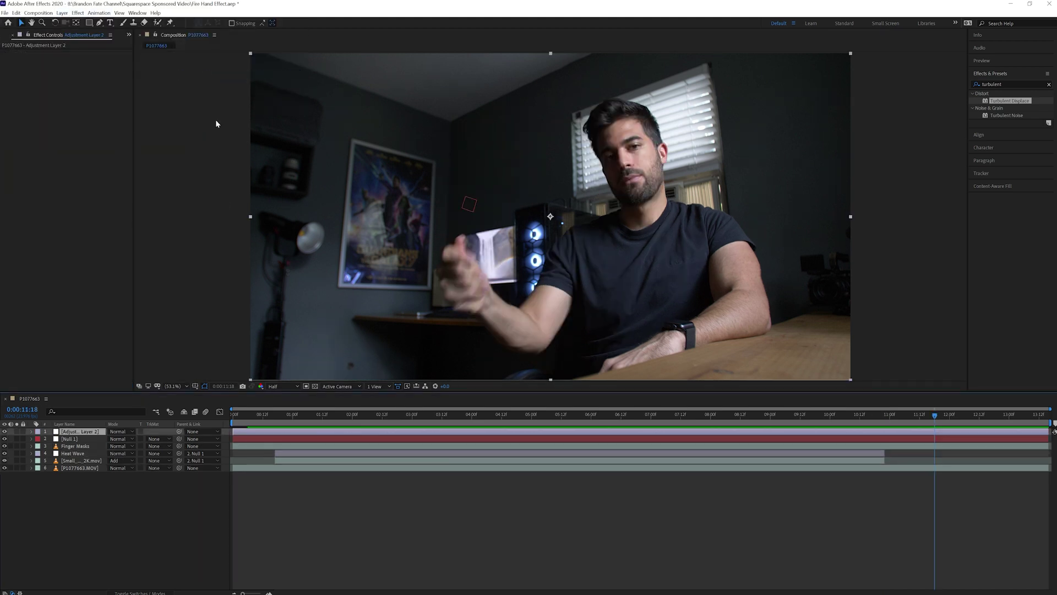
right_click(86, 432)
click(99, 427)
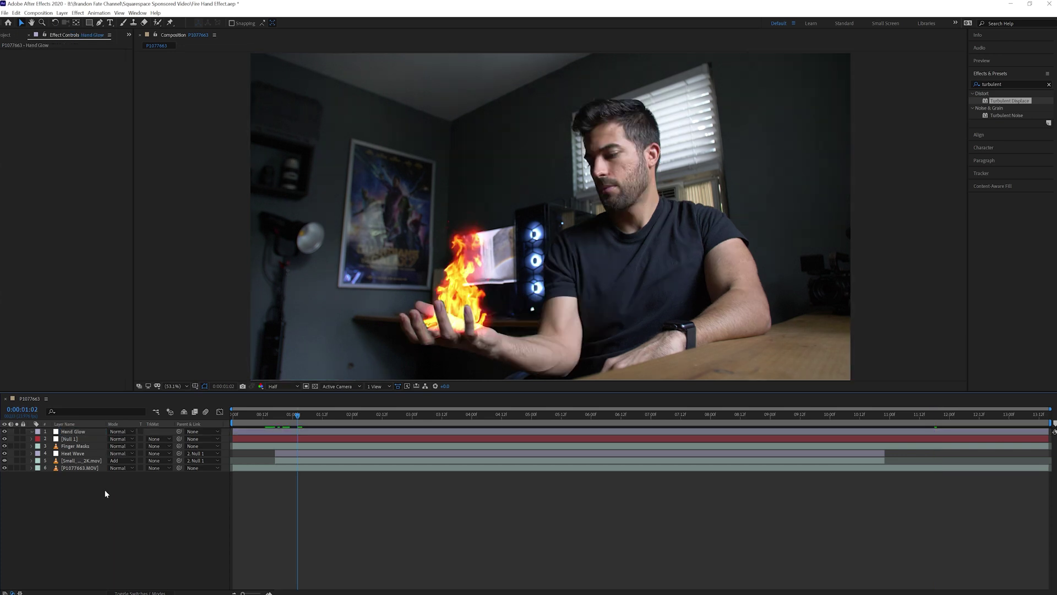
click(119, 432)
click(124, 241)
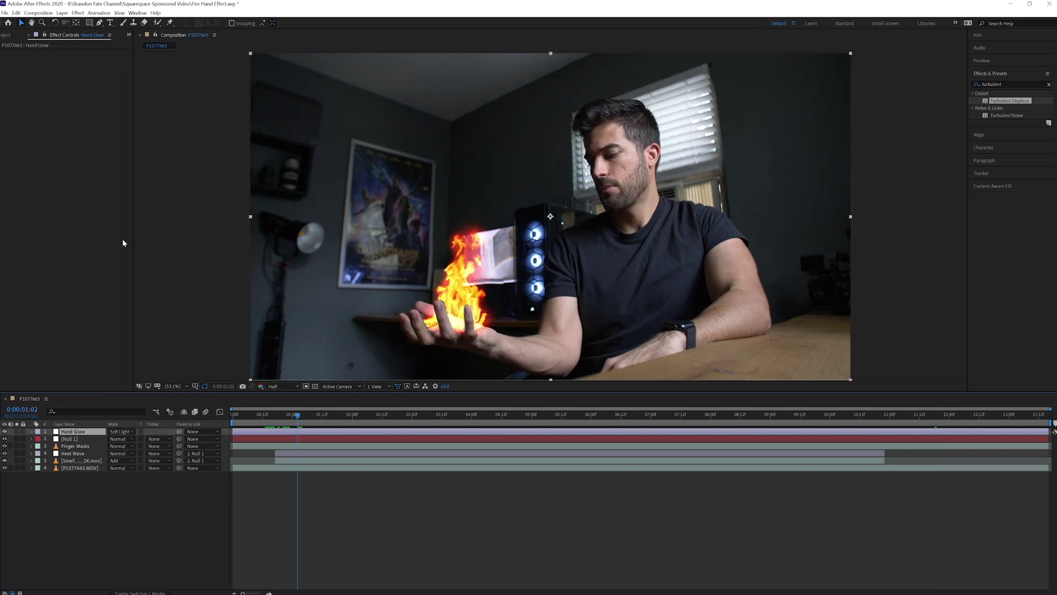
drag(297, 414, 350, 435)
Step: Paste the fire's orange Glow 2 onto Hand Glow and adjust its intensity
click(82, 459)
click(27, 180)
click(71, 433)
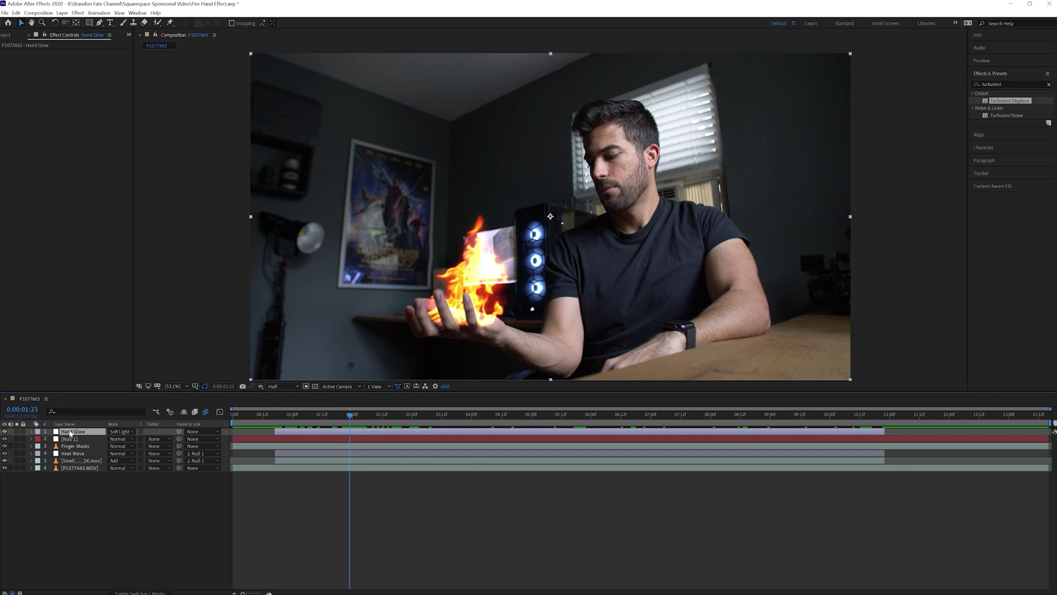
key(ctrl+v)
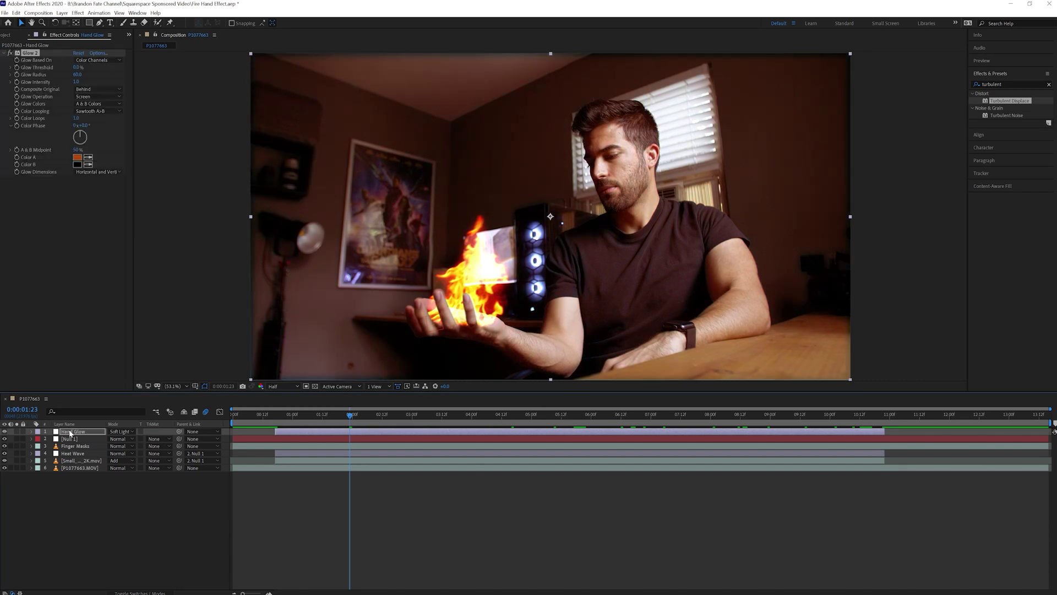
click(76, 82)
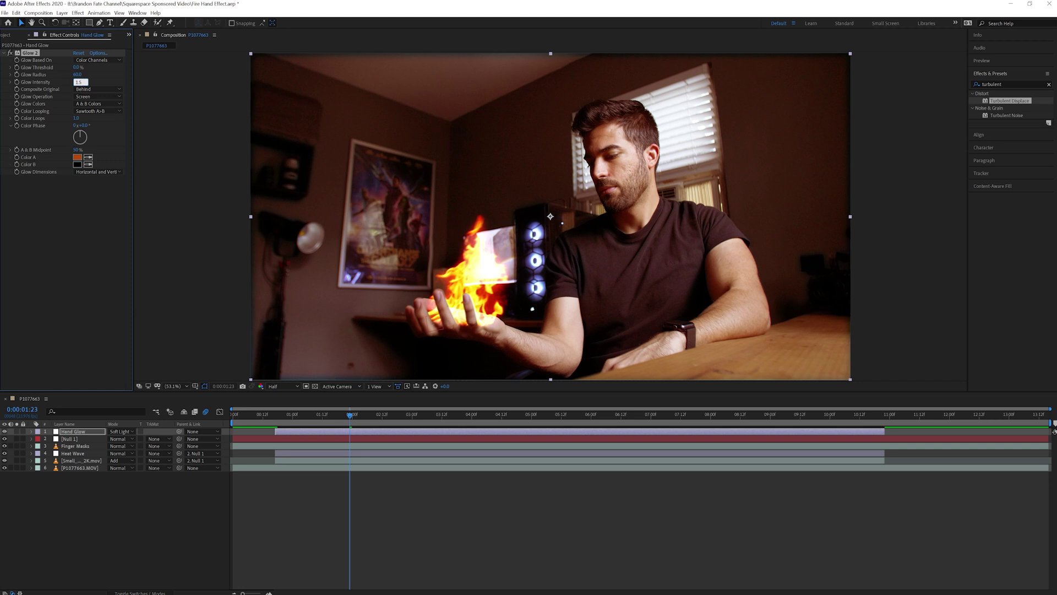
key(g)
click(419, 298)
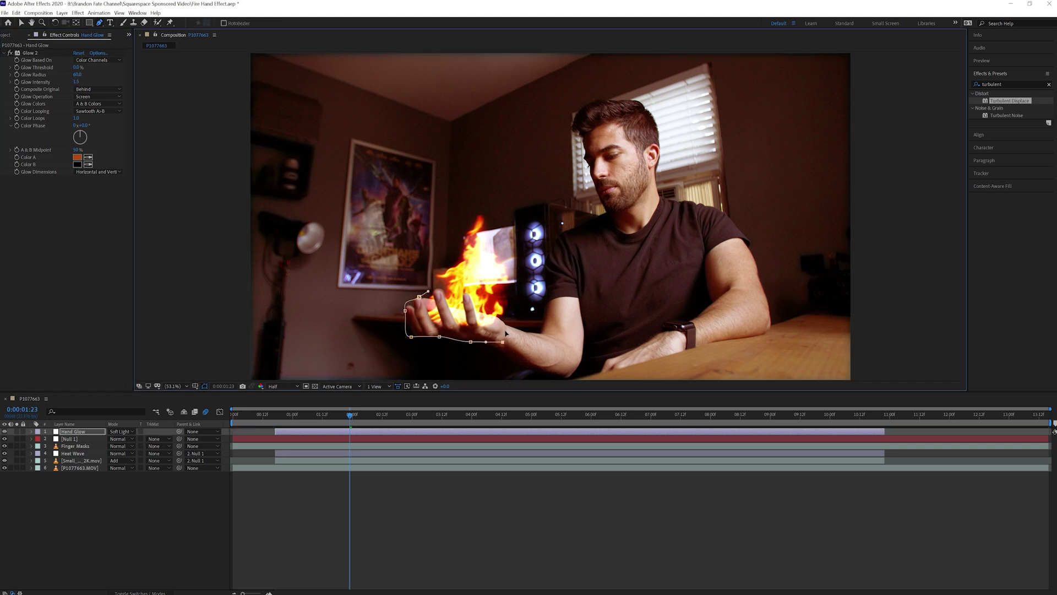
Step: Close the hand mask on Hand Glow and feather it 350 pixels
click(419, 297)
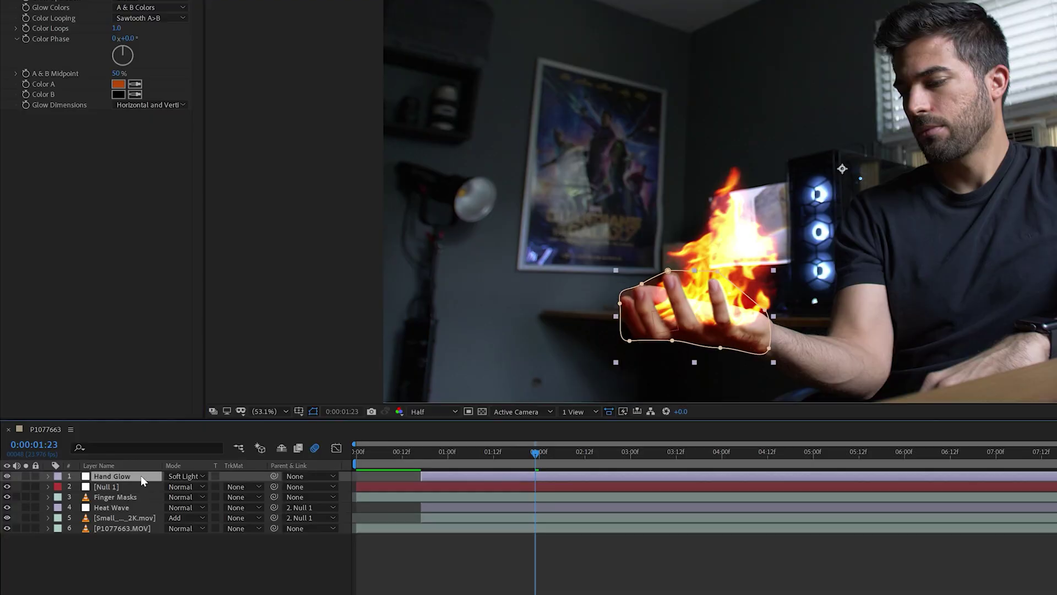
key(f)
click(125, 446)
text(350)
key(Return)
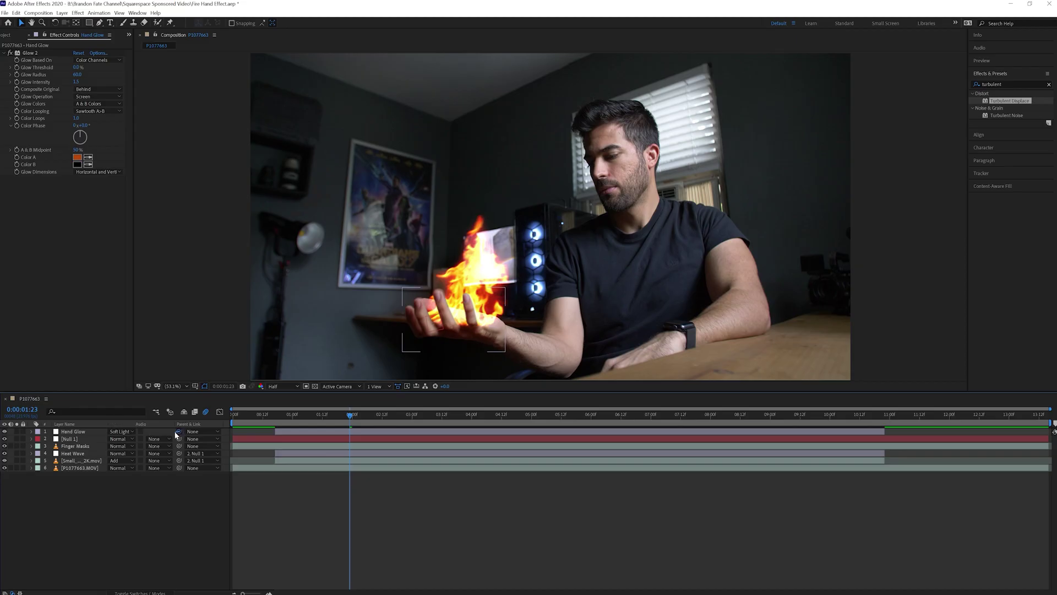
Step: Parent Hand Glow to Null 1 and enable motion blur on the fire layer
drag(175, 432, 83, 443)
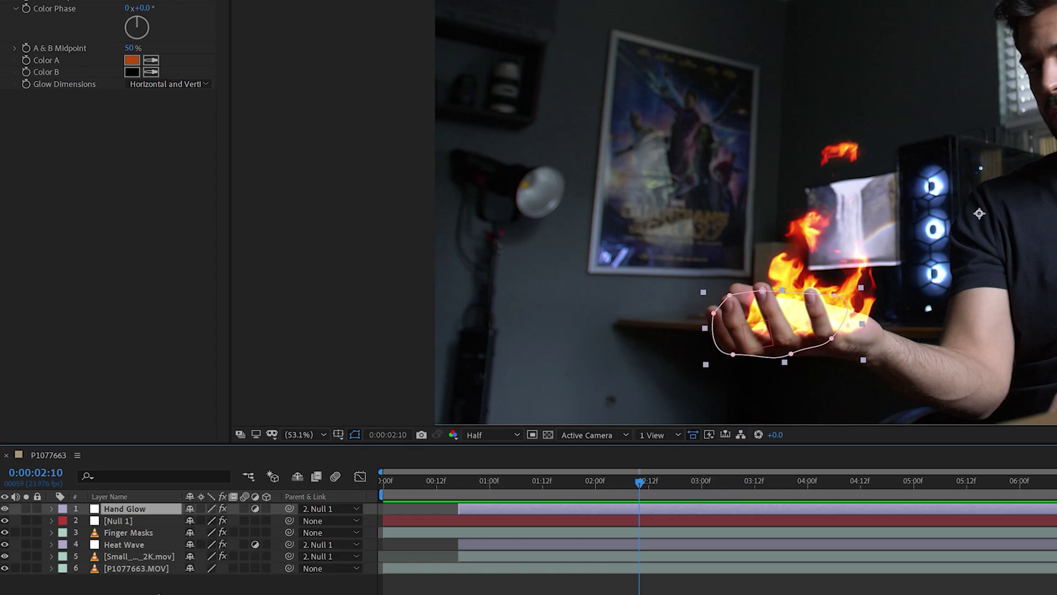
click(69, 460)
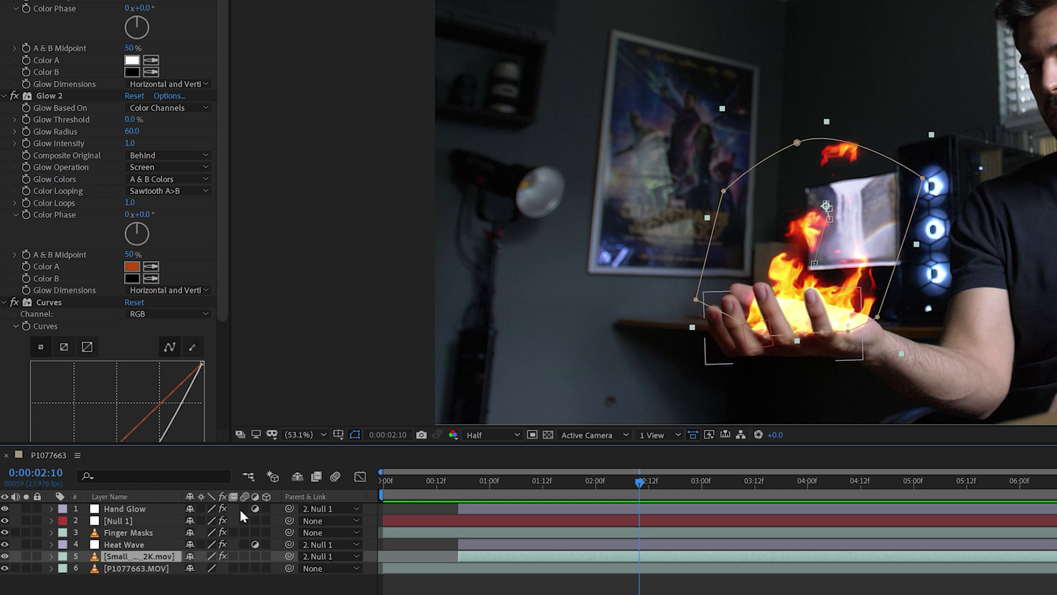
click(244, 556)
drag(510, 481, 450, 490)
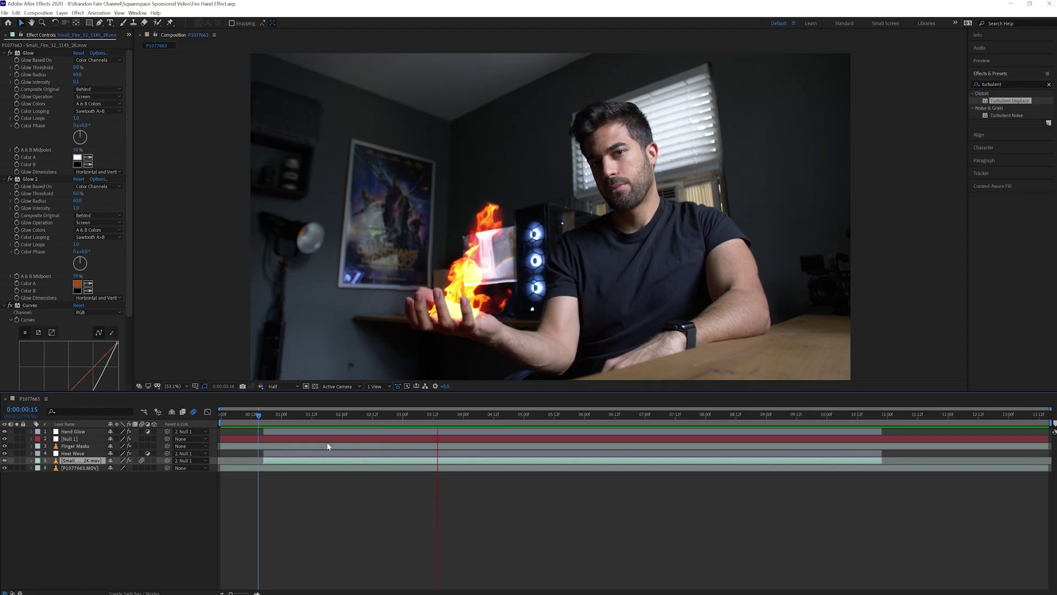